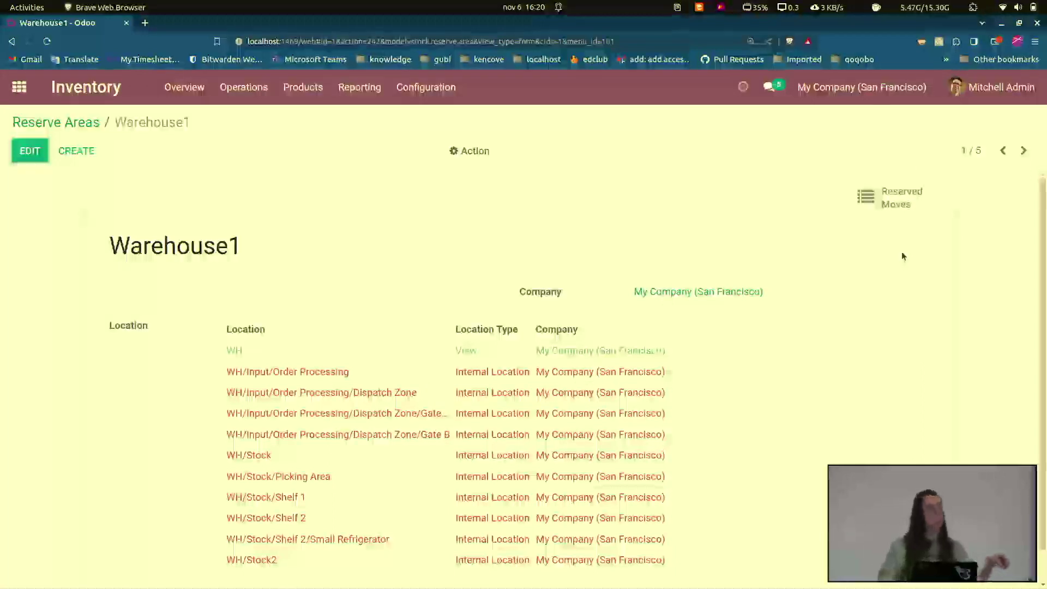
# Review the reserved moves of the Warehouse1 reserve area, expanding the Desk Combination and Drawer groups.
pyautogui.click(917, 202)
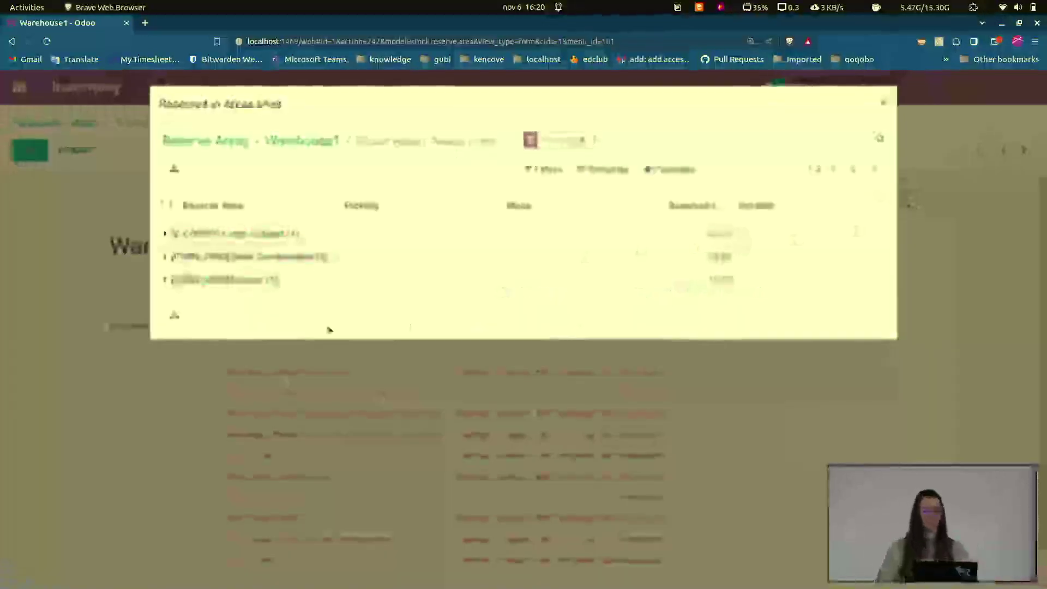
pyautogui.click(312, 256)
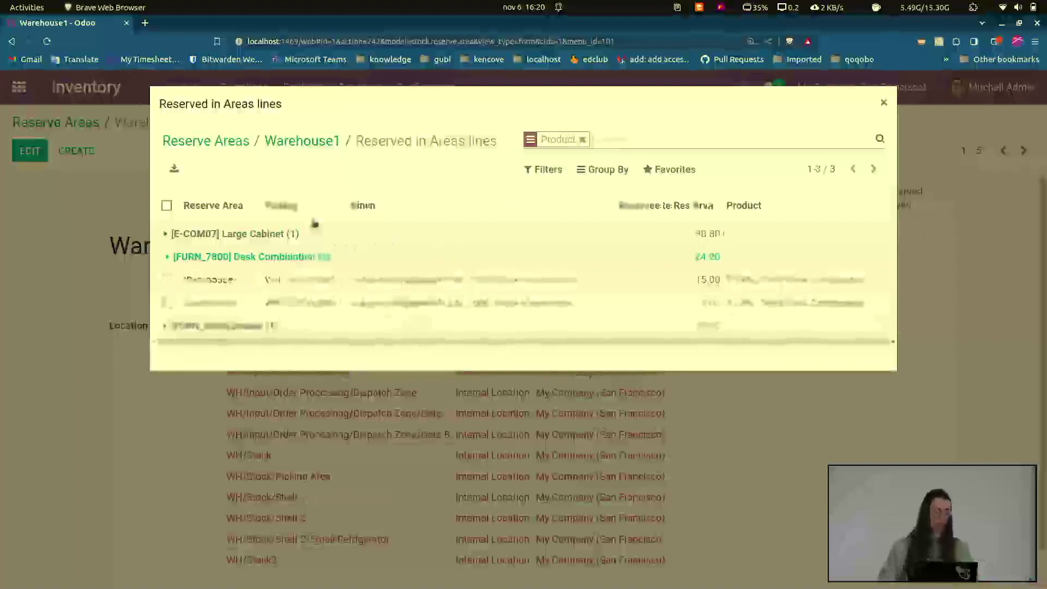
pyautogui.click(284, 257)
pyautogui.click(286, 257)
pyautogui.click(295, 327)
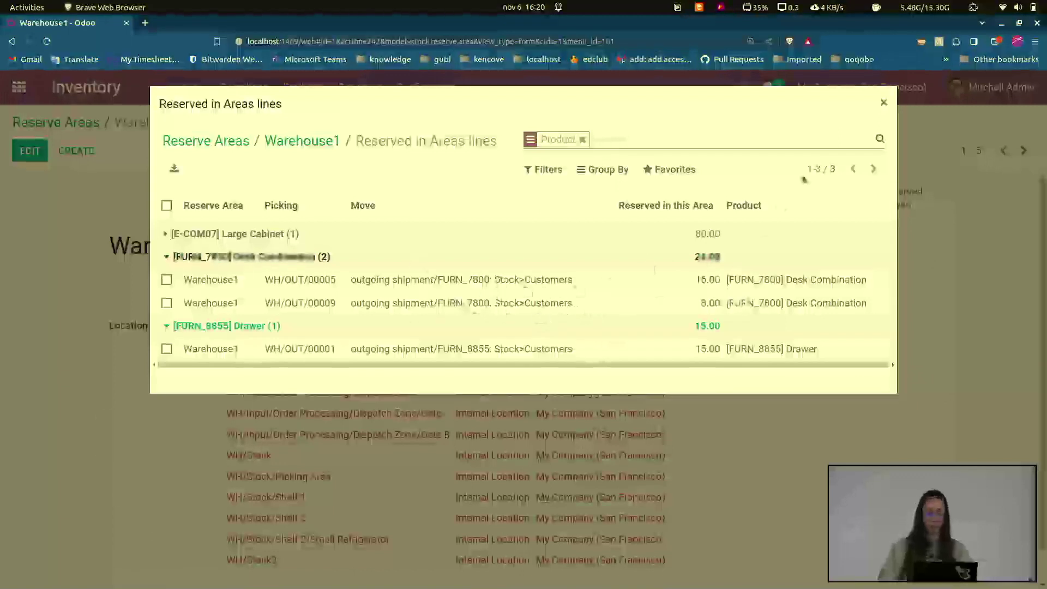
pyautogui.click(883, 104)
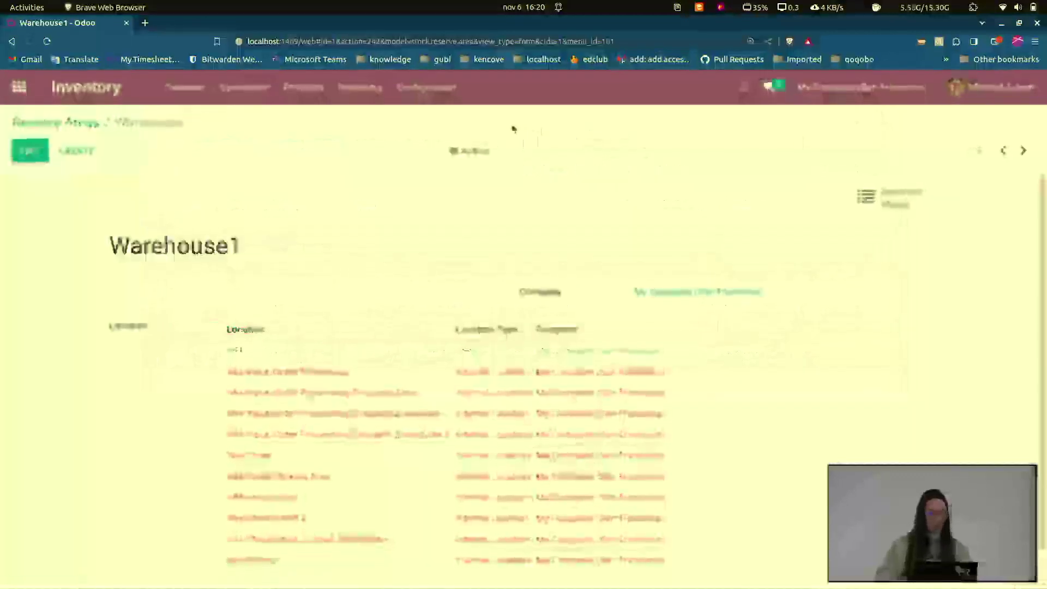
# Look up Test Product in the product list and view its on-hand stock records.
pyautogui.click(295, 94)
pyautogui.click(306, 119)
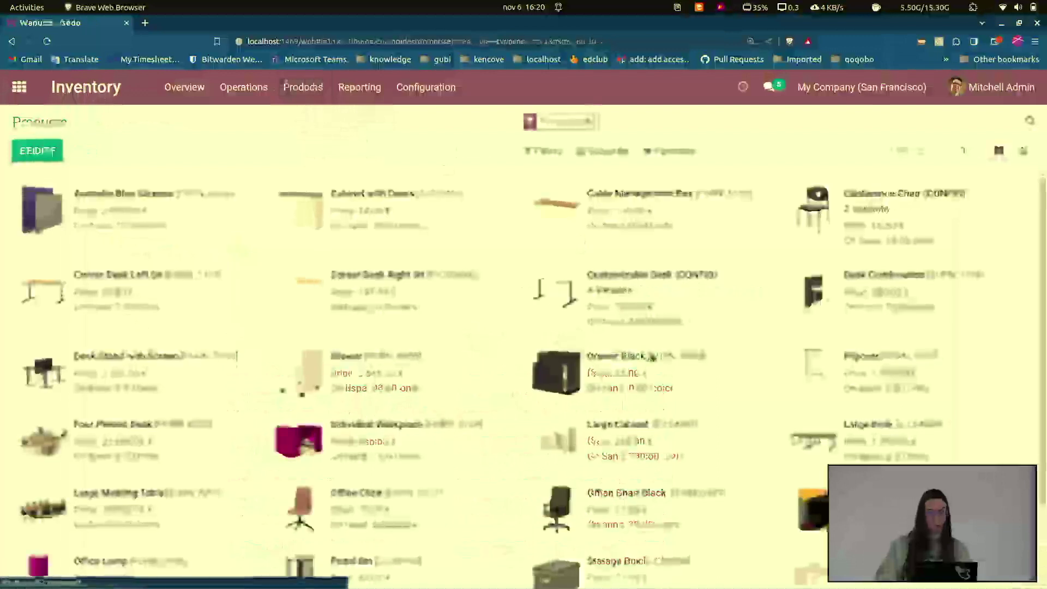
pyautogui.click(867, 463)
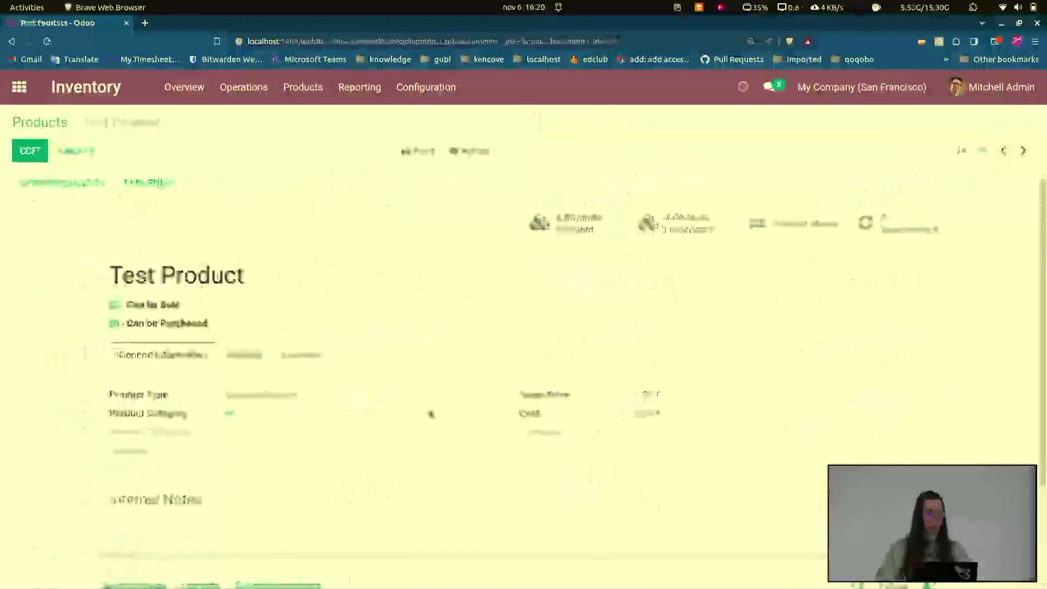
pyautogui.click(592, 223)
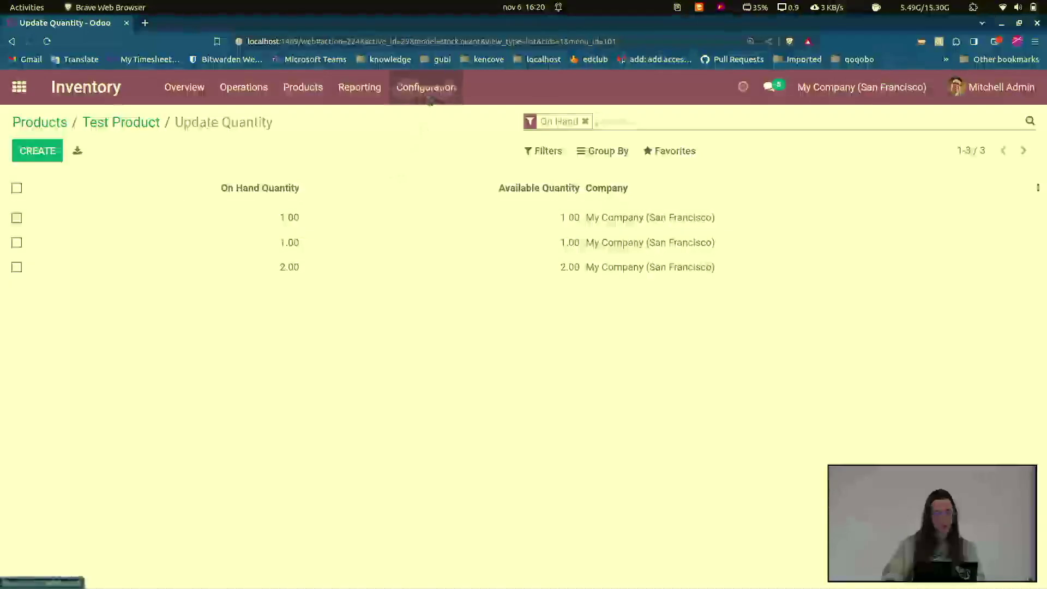
# Save the inventory settings with Storage Locations disabled, and save them again with Storage Locations re-enabled.
pyautogui.click(426, 88)
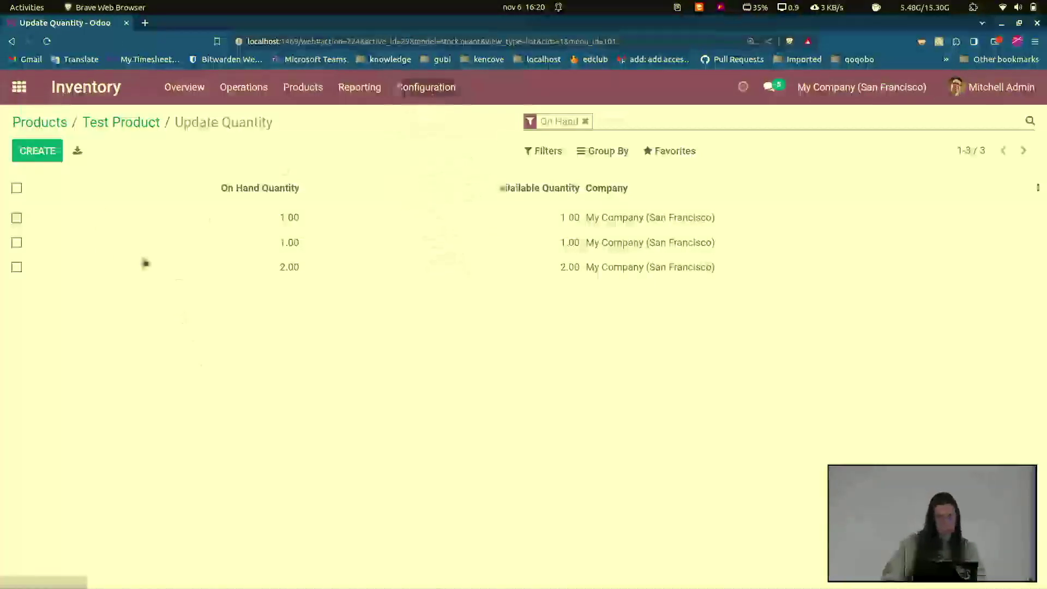
pyautogui.click(426, 119)
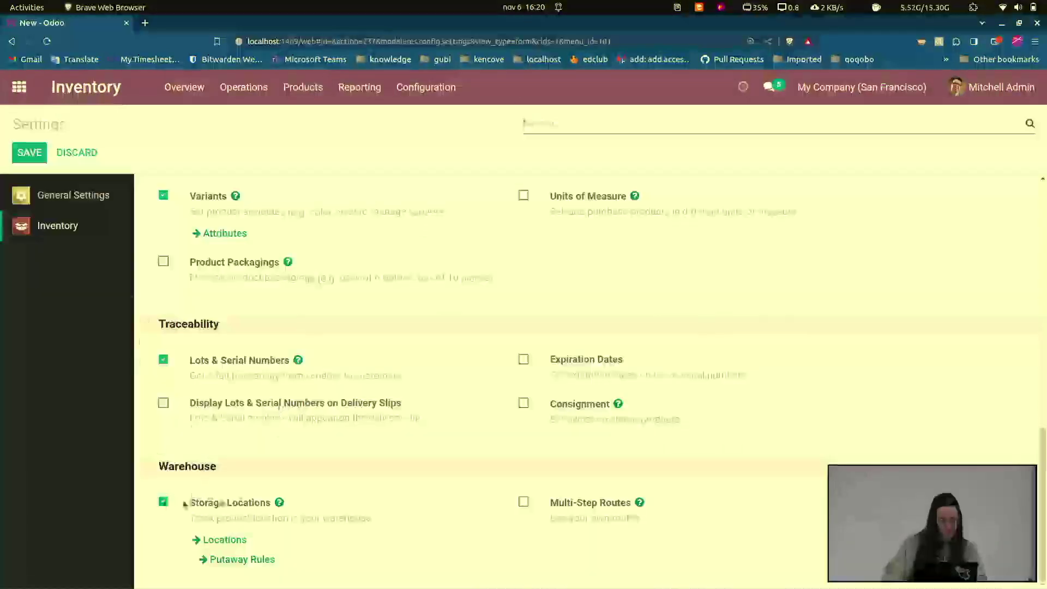
pyautogui.scroll(1, 170, 518)
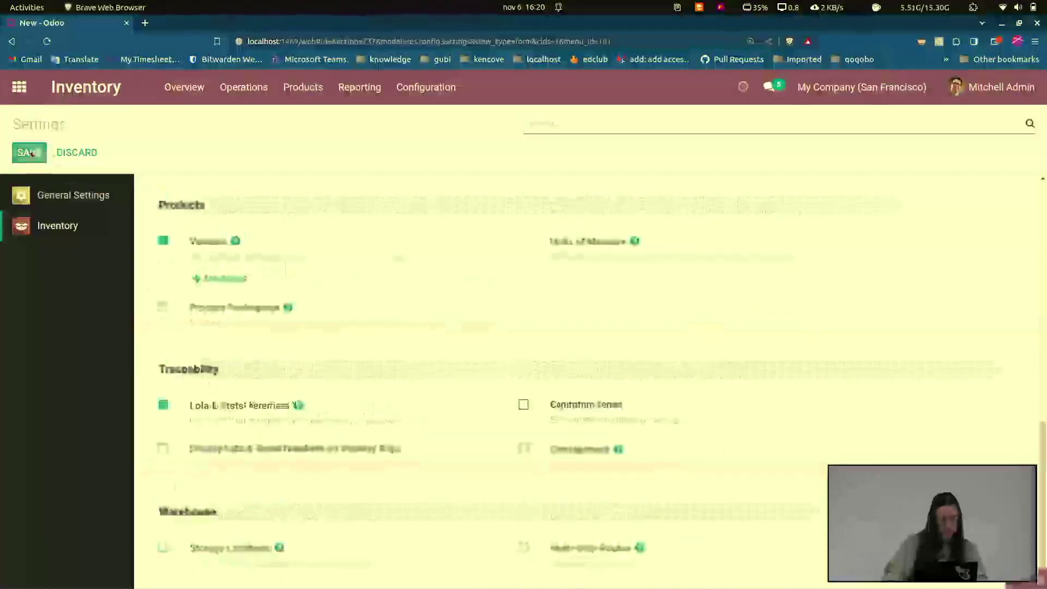
pyautogui.click(30, 153)
pyautogui.click(301, 198)
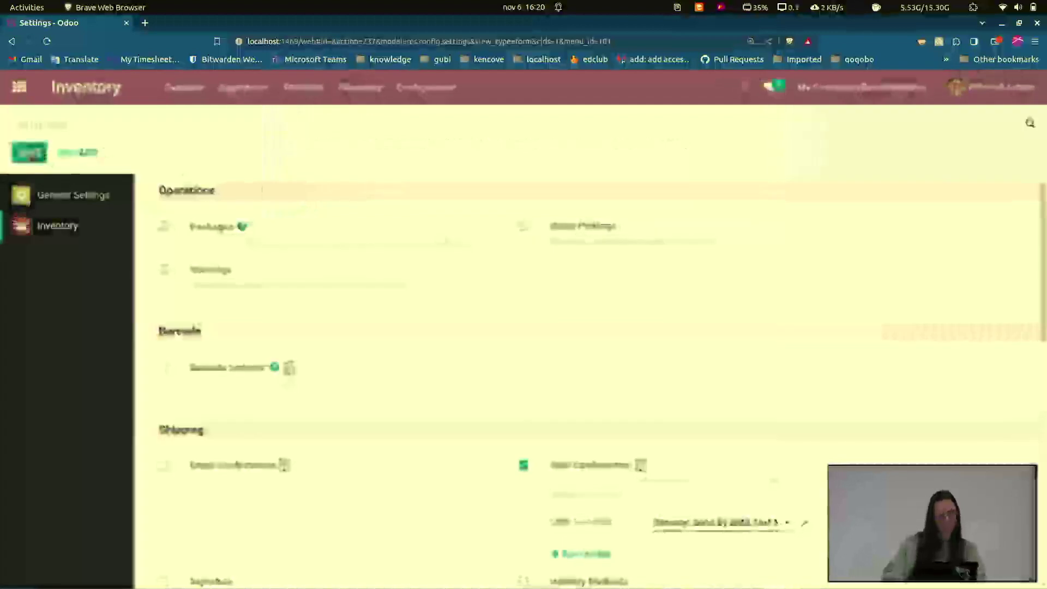
pyautogui.scroll(-10, 162, 554)
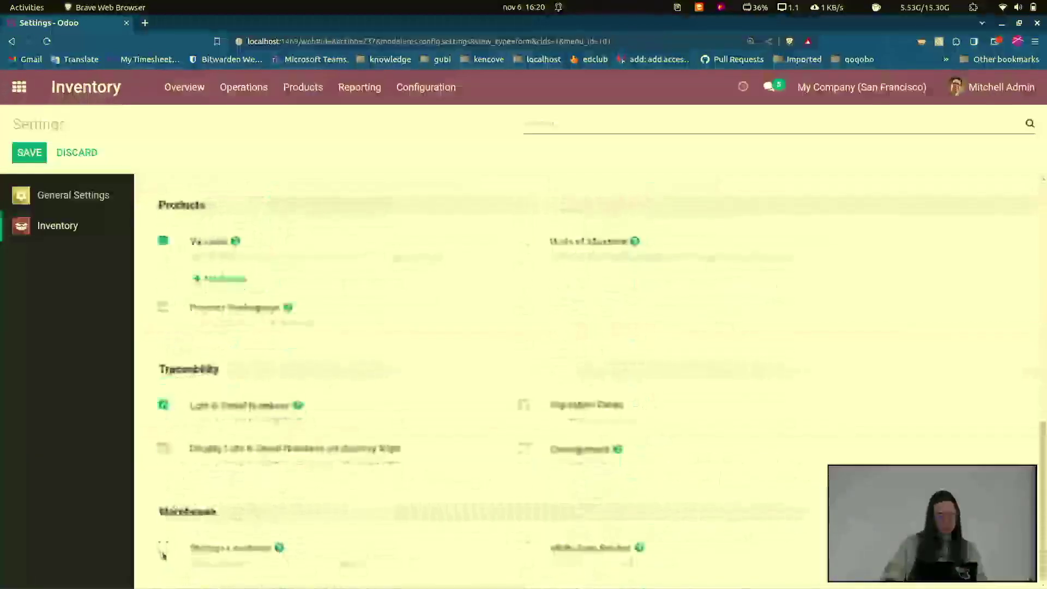
pyautogui.click(91, 152)
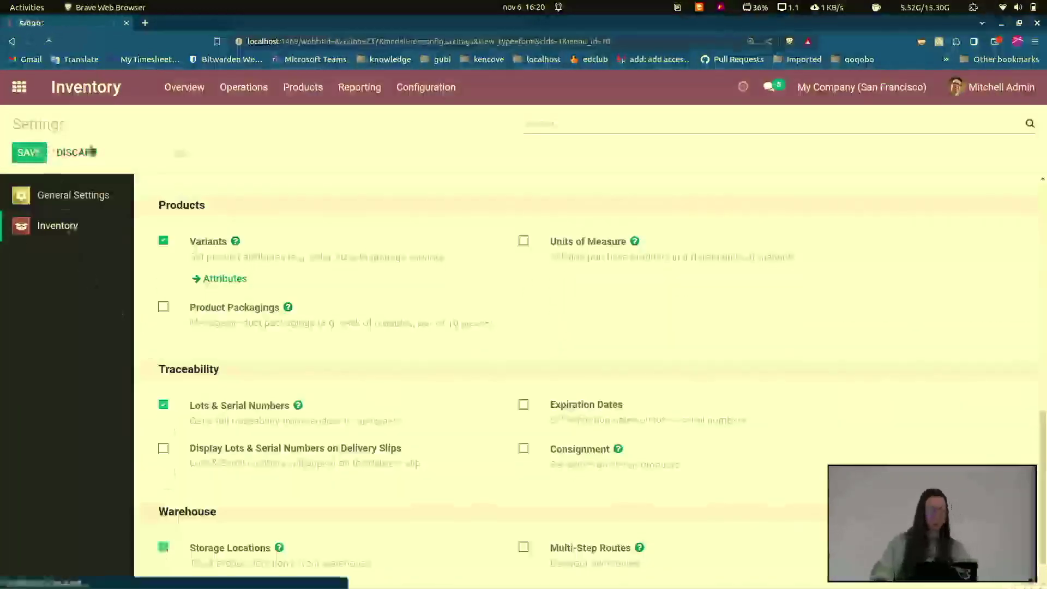
# Reopen Test Product and check in which locations its on-hand quantities are stored.
pyautogui.click(426, 87)
pyautogui.click(303, 87)
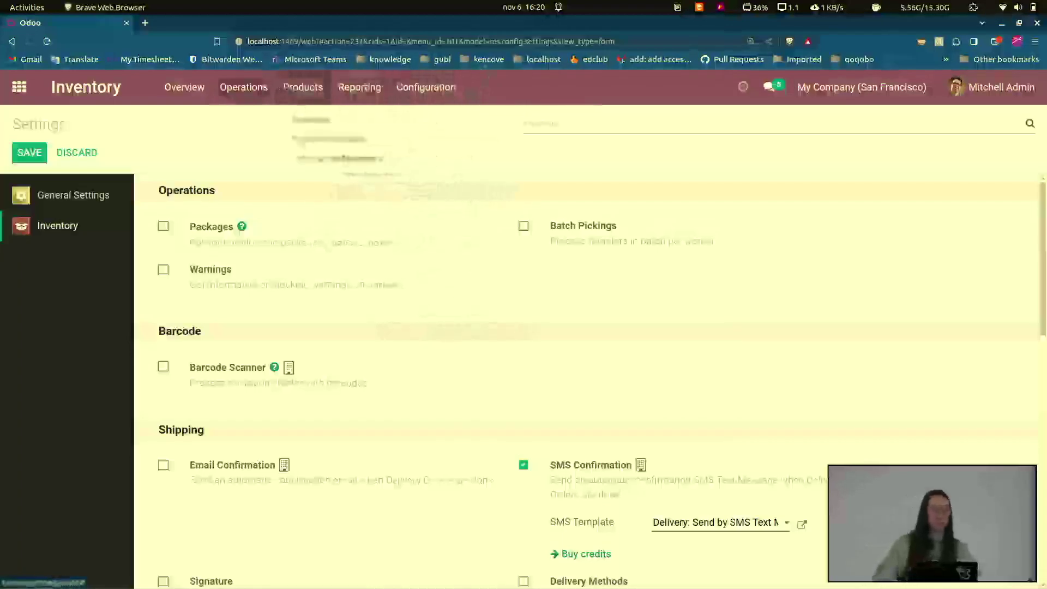
pyautogui.click(299, 116)
pyautogui.scroll(-3, 657, 322)
pyautogui.click(806, 466)
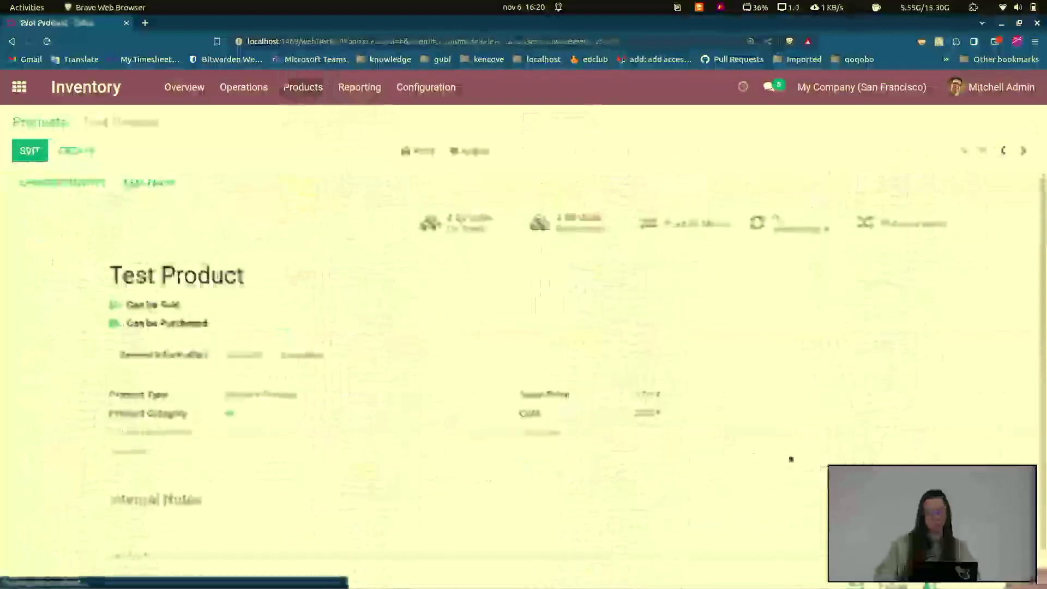
pyautogui.click(471, 221)
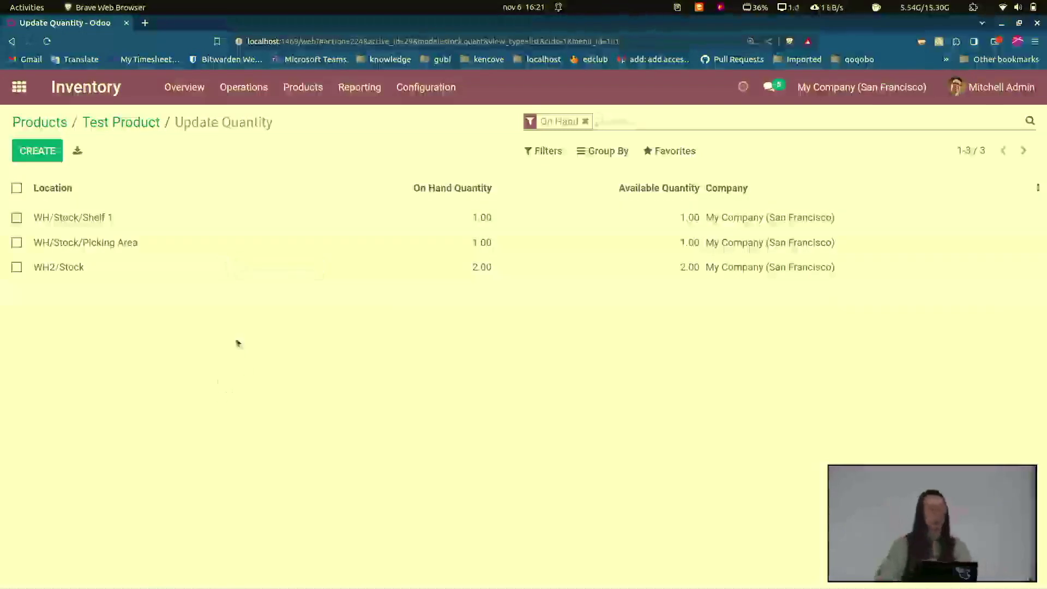
# Create a new transfer with the operation type San Francisco: Delivery Orders.
pyautogui.click(244, 87)
pyautogui.click(248, 117)
pyautogui.click(21, 149)
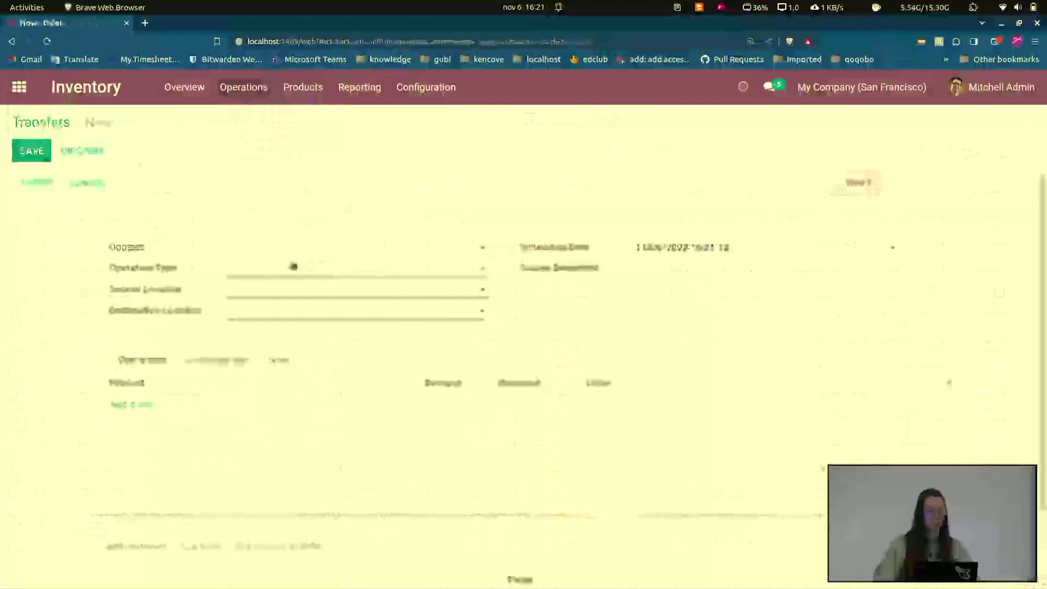
pyautogui.click(265, 271)
pyautogui.click(302, 309)
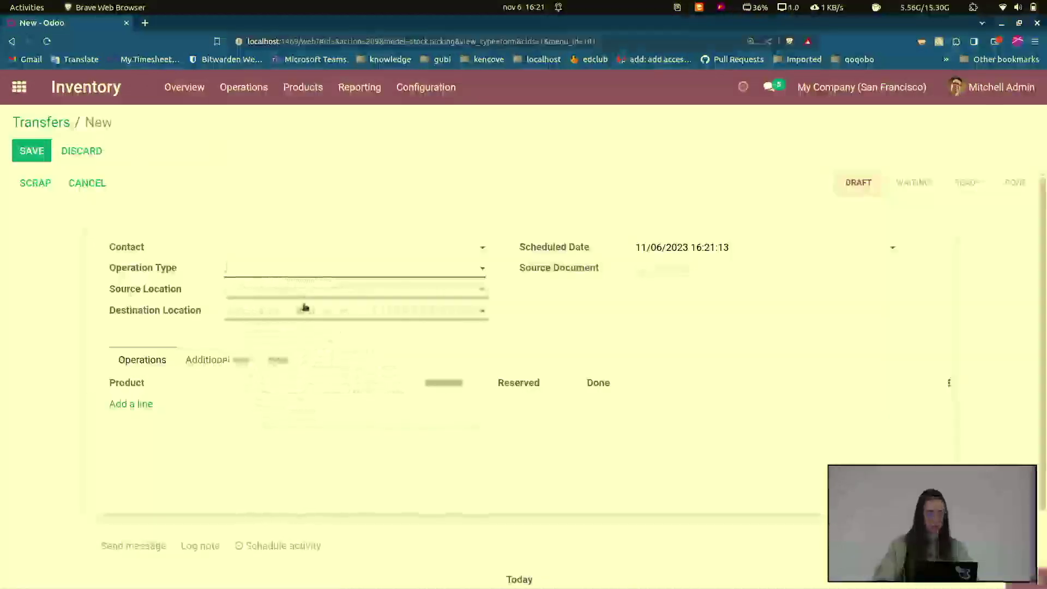
# Add Test Product with a demand of 2 to the delivery and save the transfer.
pyautogui.click(139, 384)
pyautogui.write('test')
pyautogui.click(218, 403)
pyautogui.press('Tab')
pyautogui.write('1')
pyautogui.click(32, 150)
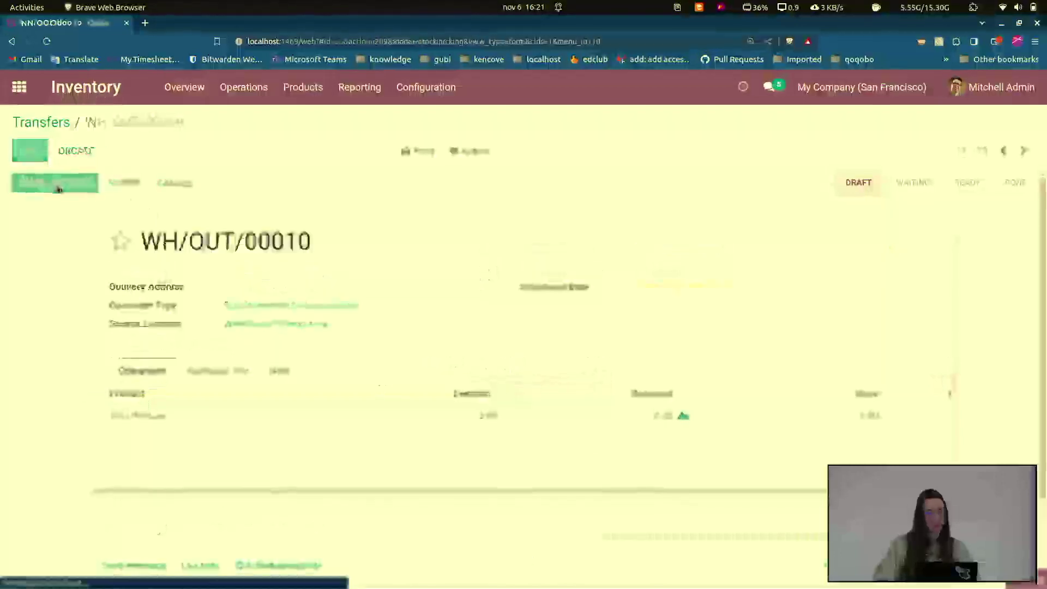
# Mark the delivery order as to do and check its availability.
pyautogui.click(58, 188)
pyautogui.click(52, 186)
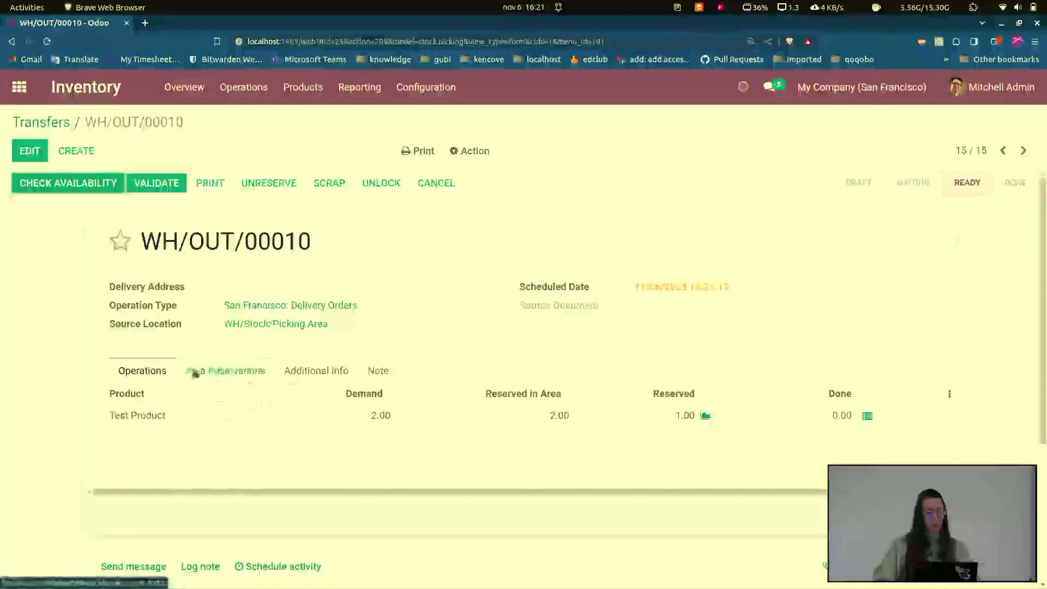
# Examine the delivery's area reservations for Test Product and compare them with the quantities on its operations line.
pyautogui.click(234, 372)
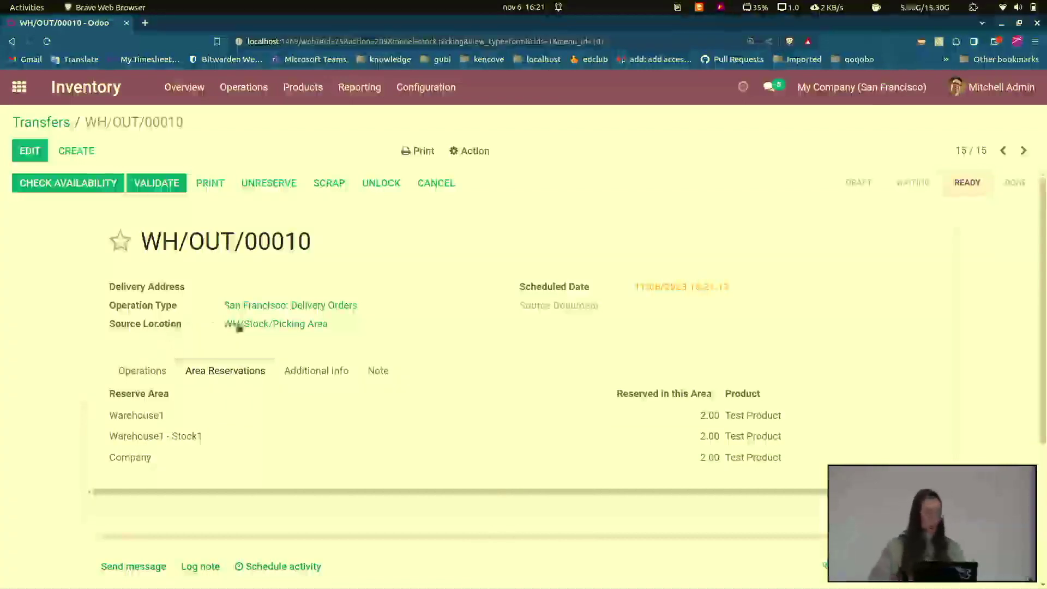
pyautogui.hotkey('ctrl', '+')
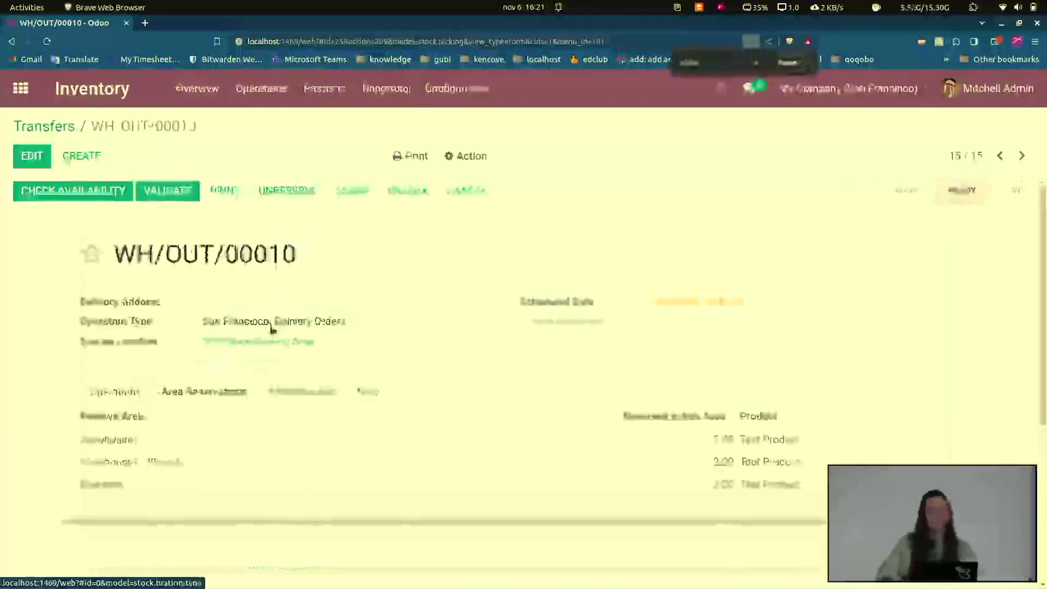
pyautogui.click(115, 393)
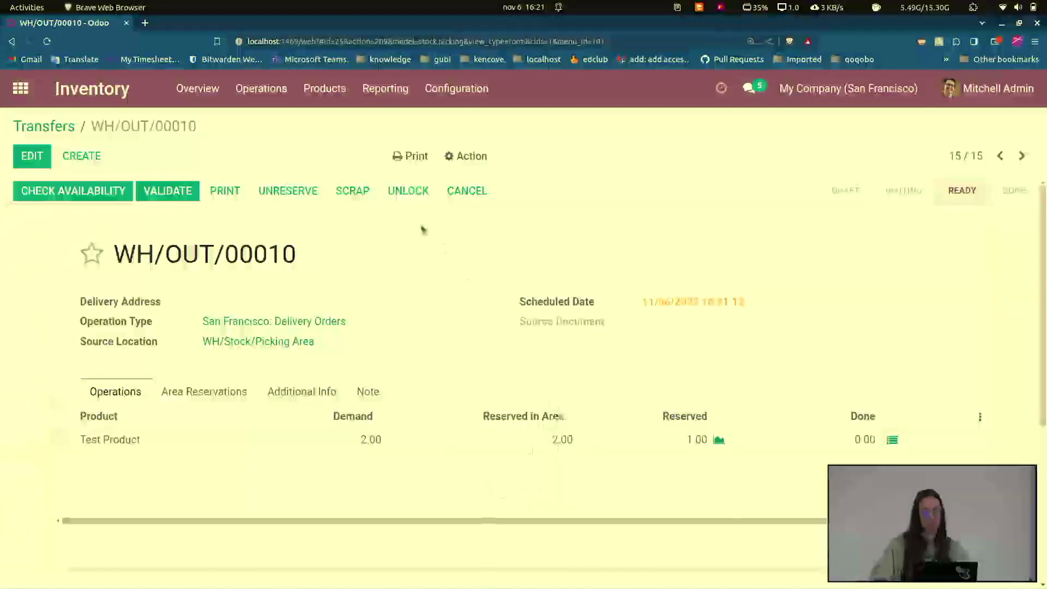
# Duplicate the delivery order and mark the copy as to do.
pyautogui.click(468, 156)
pyautogui.click(480, 180)
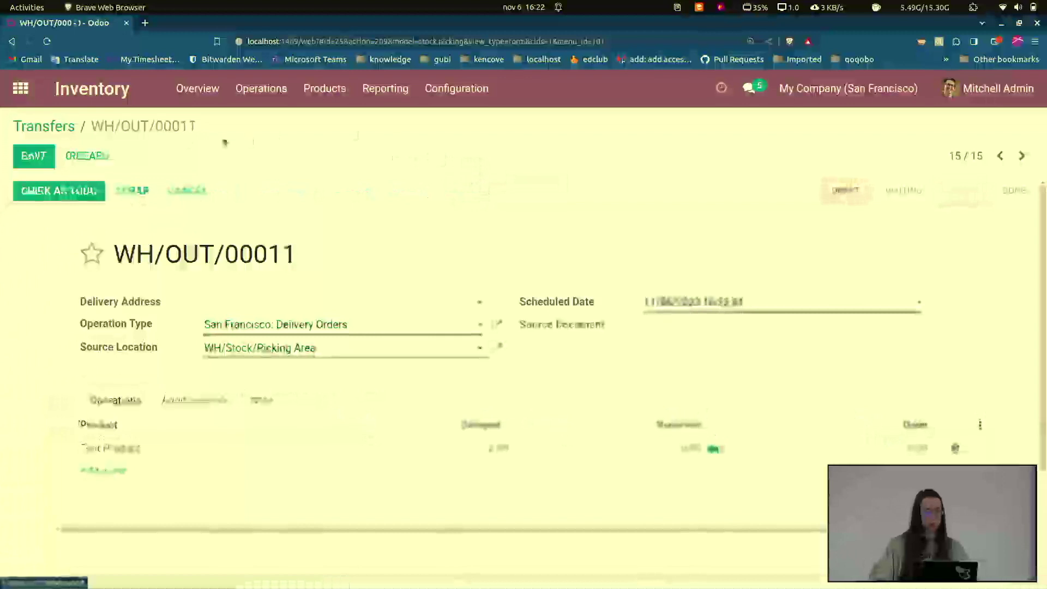
pyautogui.click(62, 194)
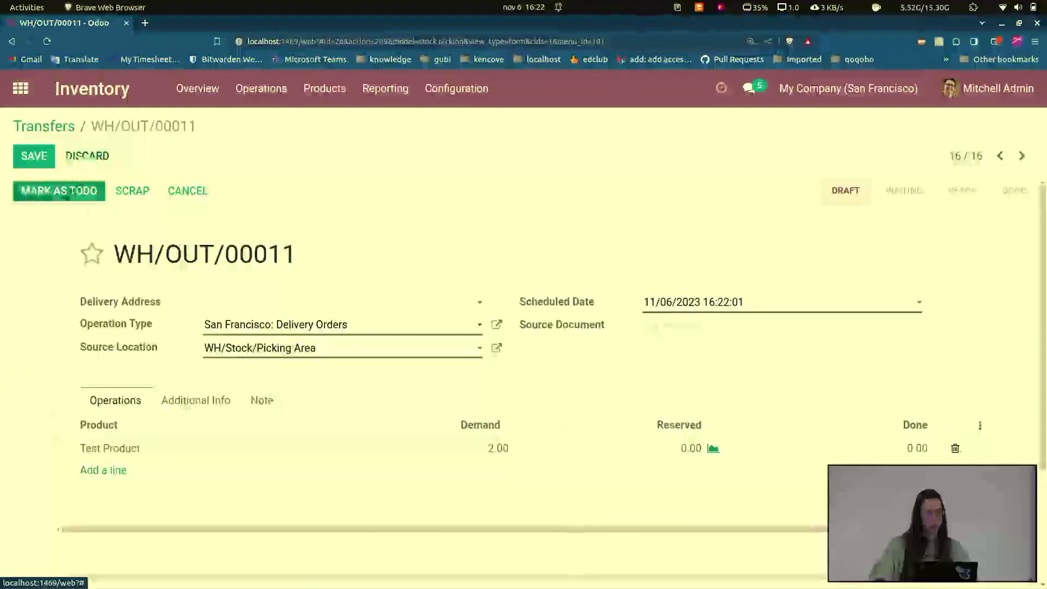
pyautogui.click(64, 192)
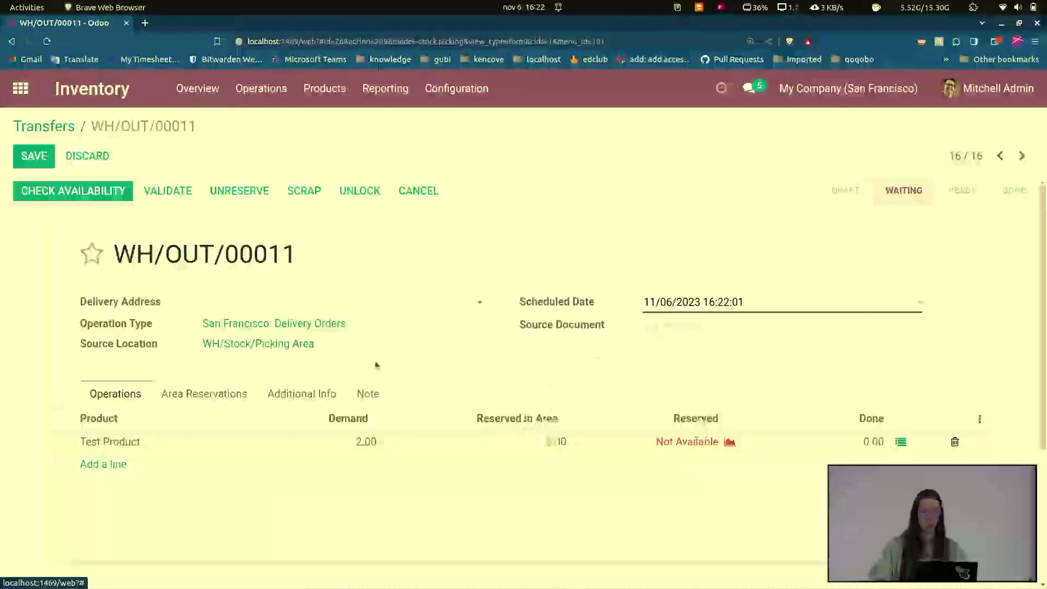
# Examine how much Test Product the duplicated delivery reserves in each reserve area.
pyautogui.click(211, 393)
pyautogui.scroll(-2, 746, 468)
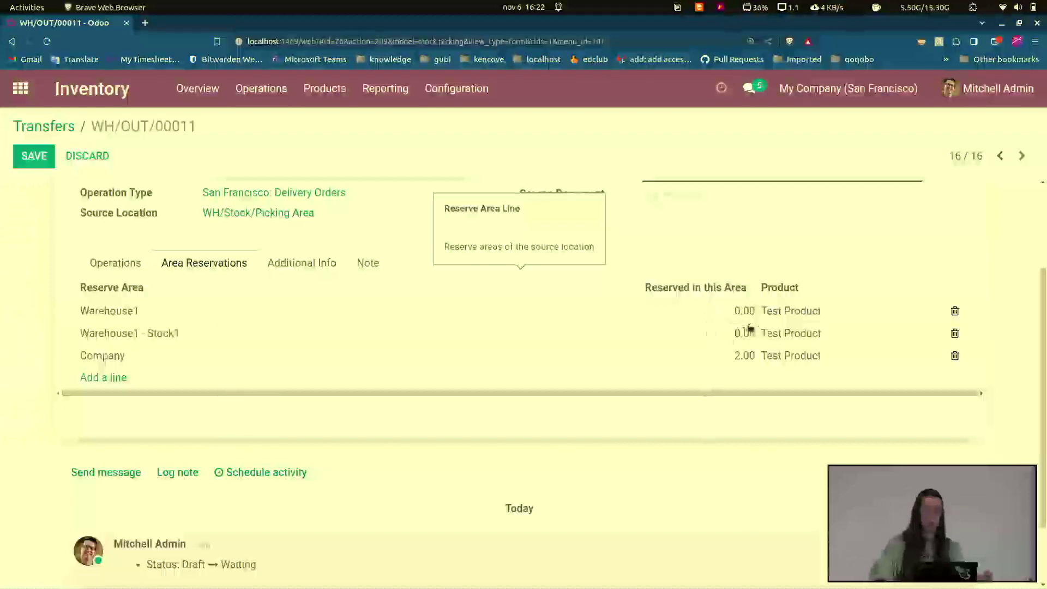
pyautogui.scroll(3, 203, 320)
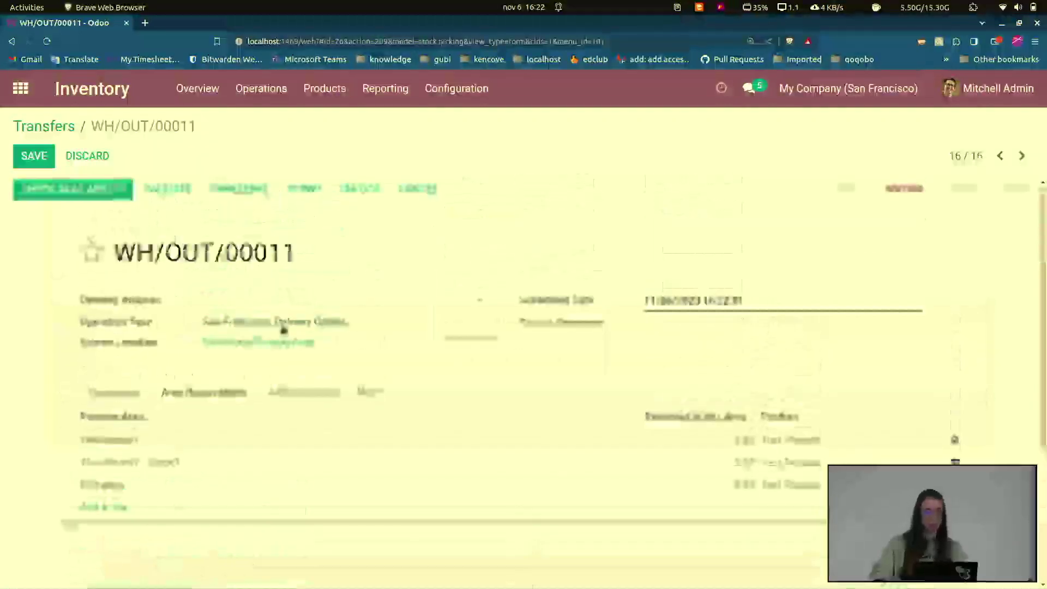
# Create another transfer with the operation type San Francisco: Replenish Pick Area.
pyautogui.click(55, 127)
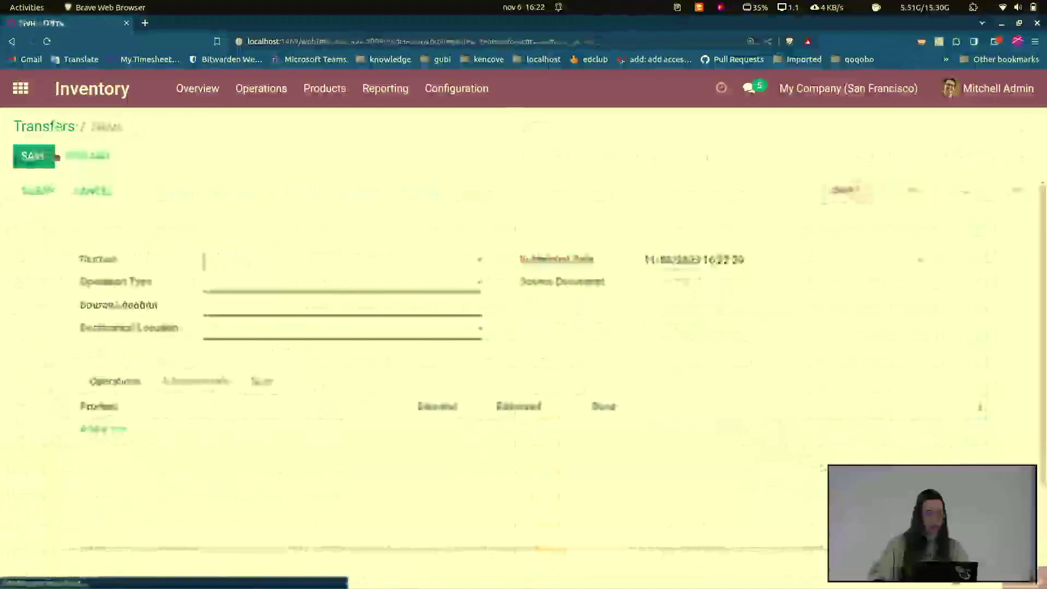
pyautogui.click(241, 292)
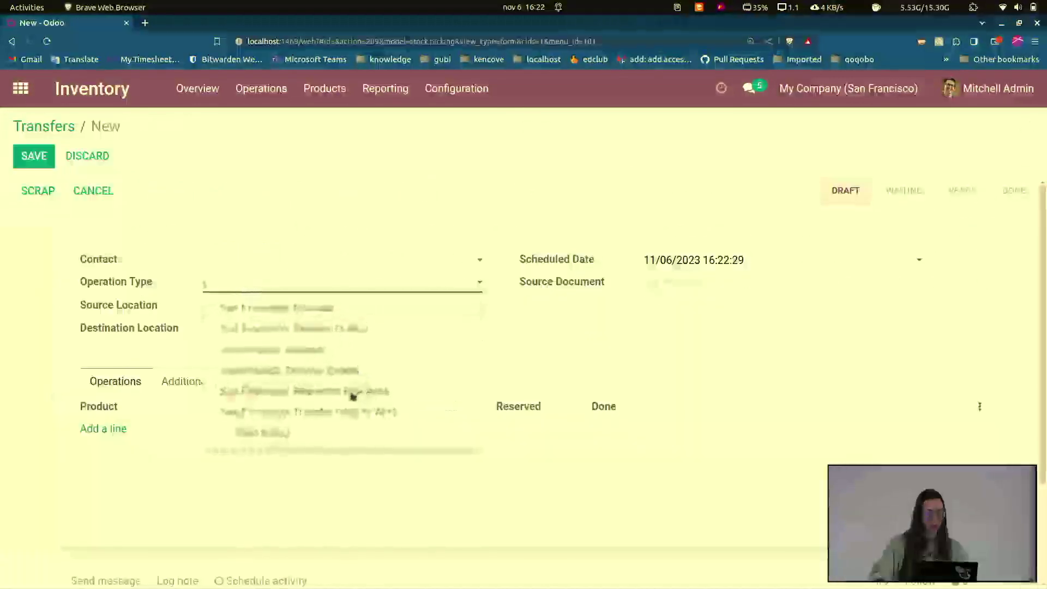
pyautogui.click(350, 392)
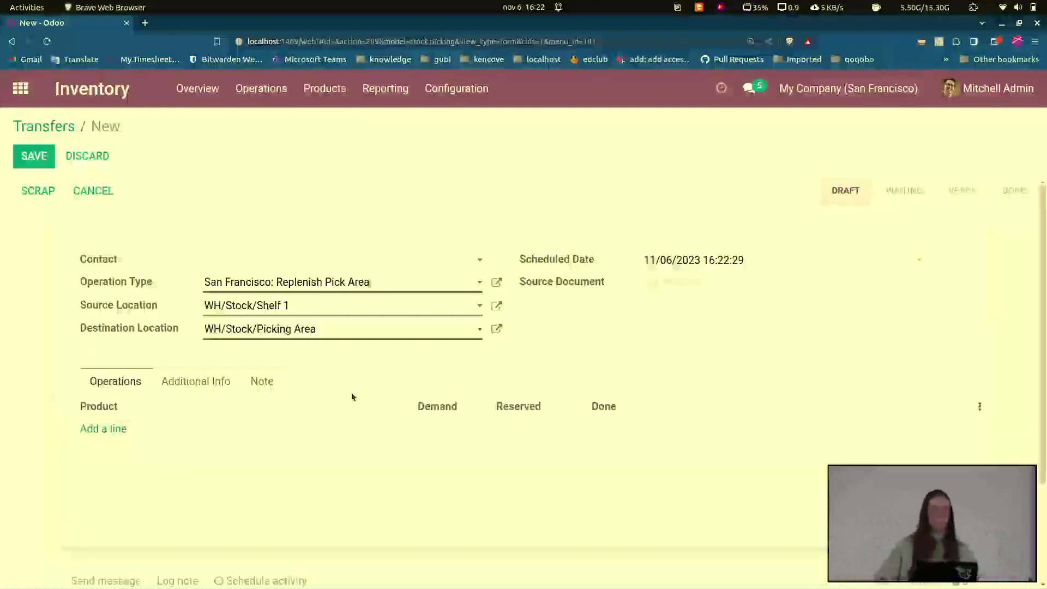
# Add Test Product with a demand of 1 to the replenishment transfer and save it.
pyautogui.click(109, 430)
pyautogui.click(162, 436)
pyautogui.write('test')
pyautogui.click(169, 453)
pyautogui.click(455, 429)
pyautogui.write('1')
pyautogui.click(32, 156)
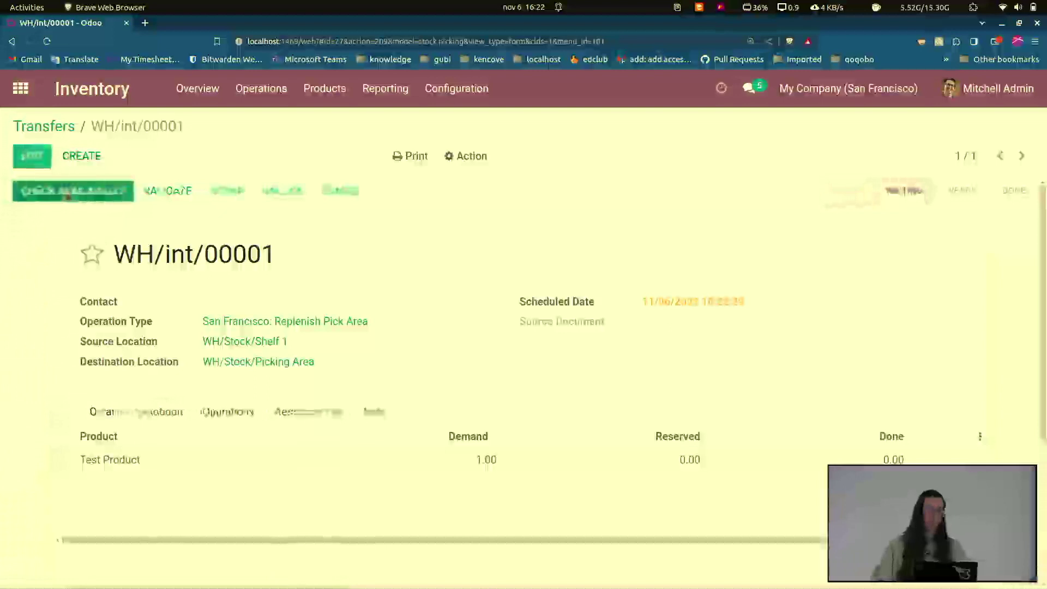
# Check the replenishment transfer's availability and validate it as an immediate transfer.
pyautogui.click(69, 195)
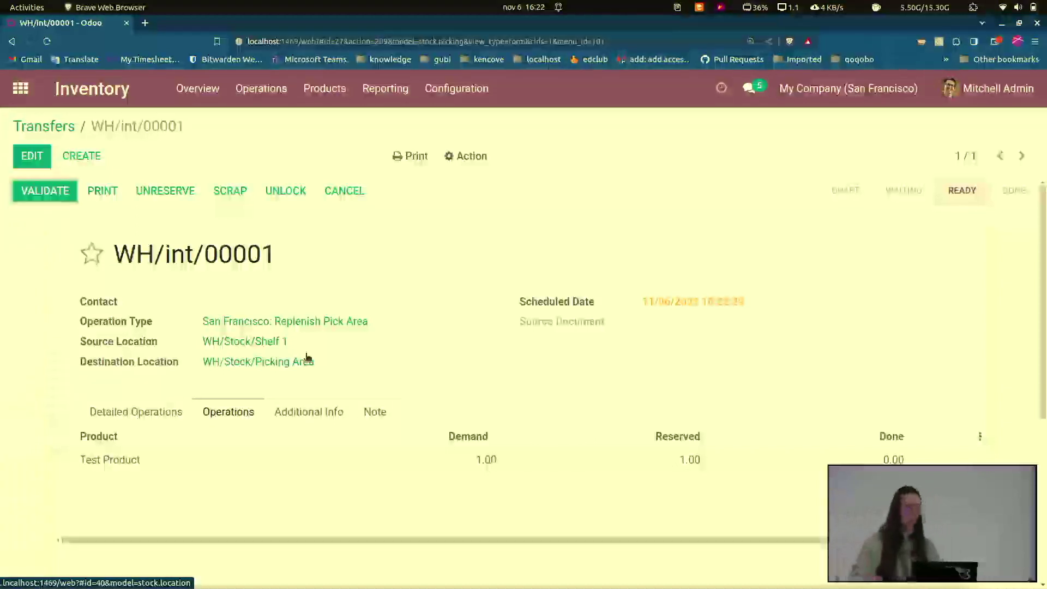
pyautogui.click(44, 191)
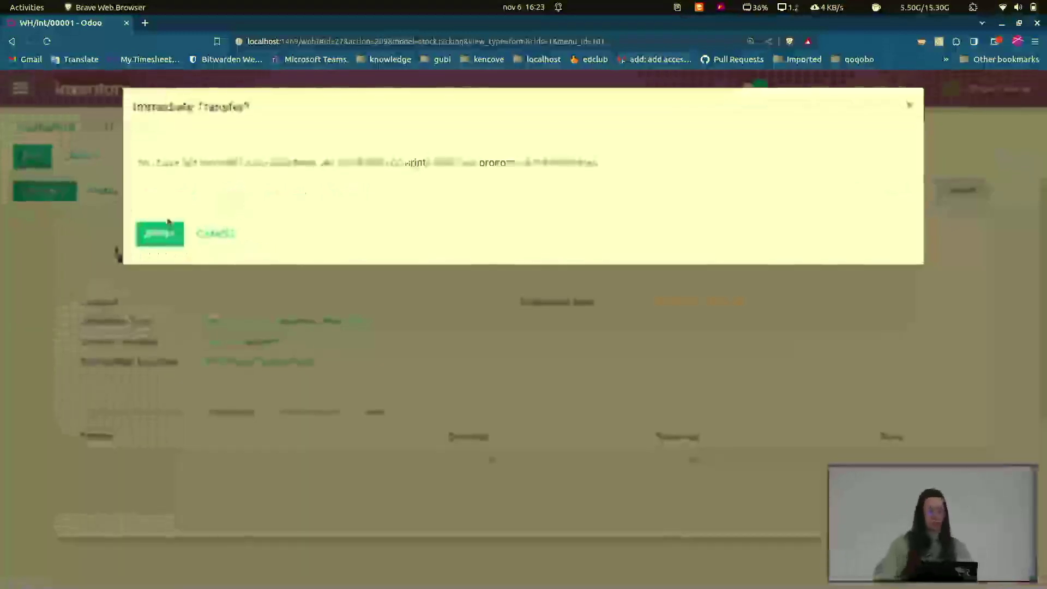
pyautogui.click(164, 228)
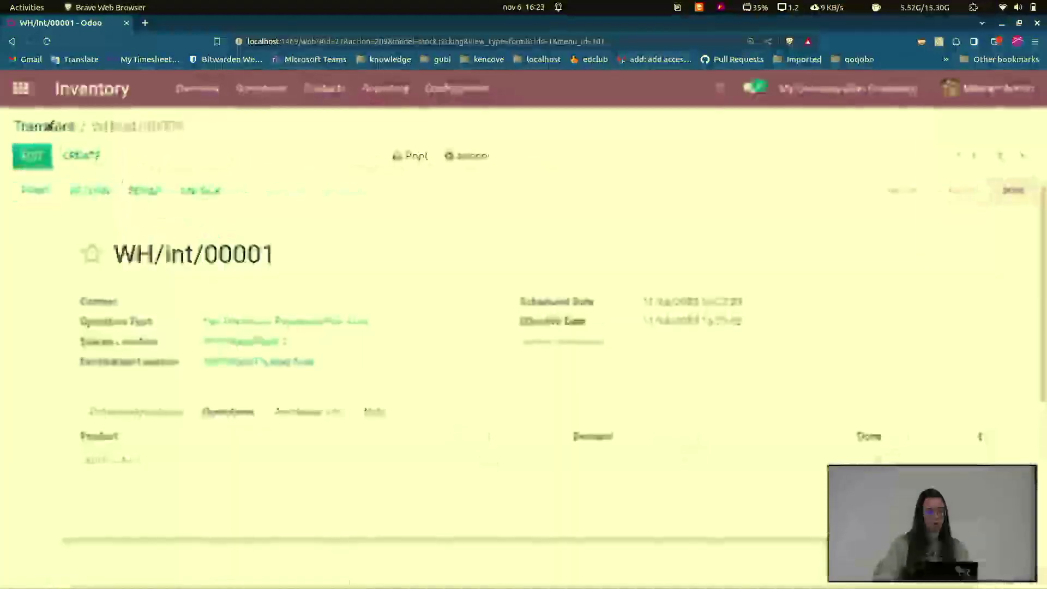
# Open delivery order WH/OUT/00010 from the transfers list and validate it as an immediate transfer.
pyautogui.click(44, 126)
pyautogui.click(180, 495)
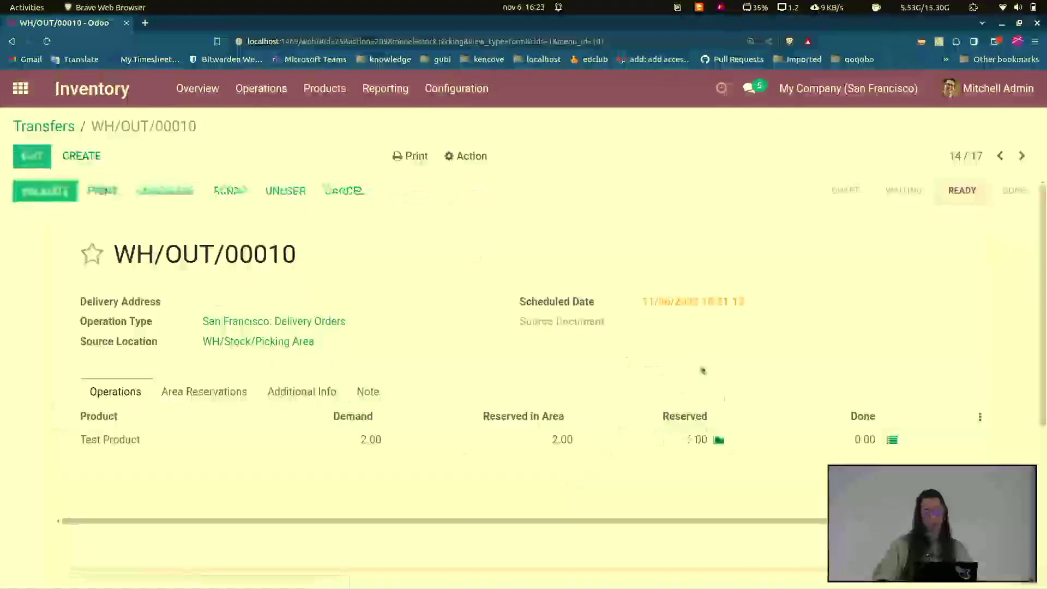
pyautogui.click(36, 195)
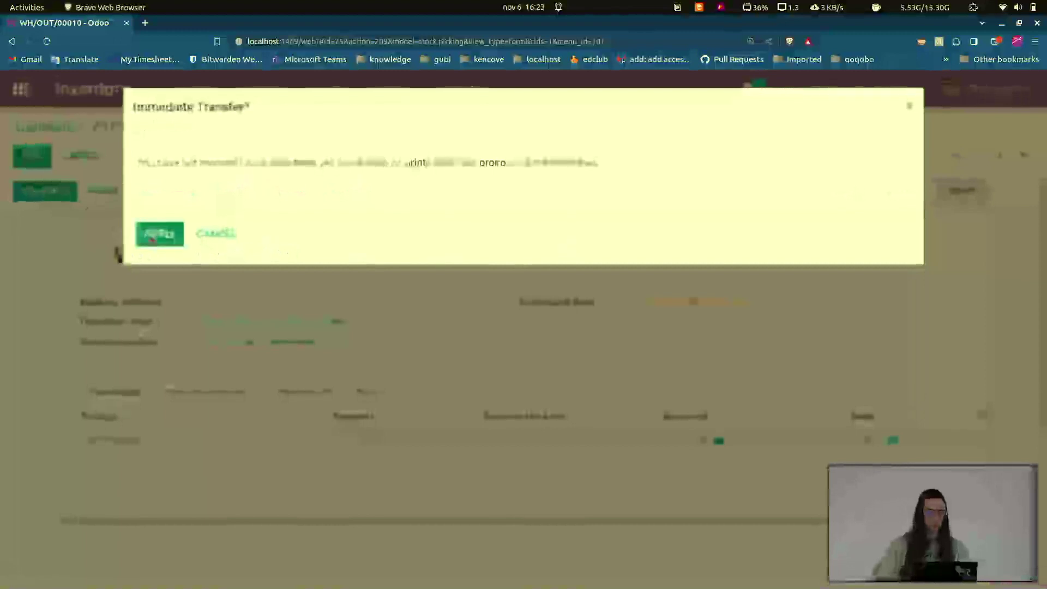
pyautogui.click(156, 234)
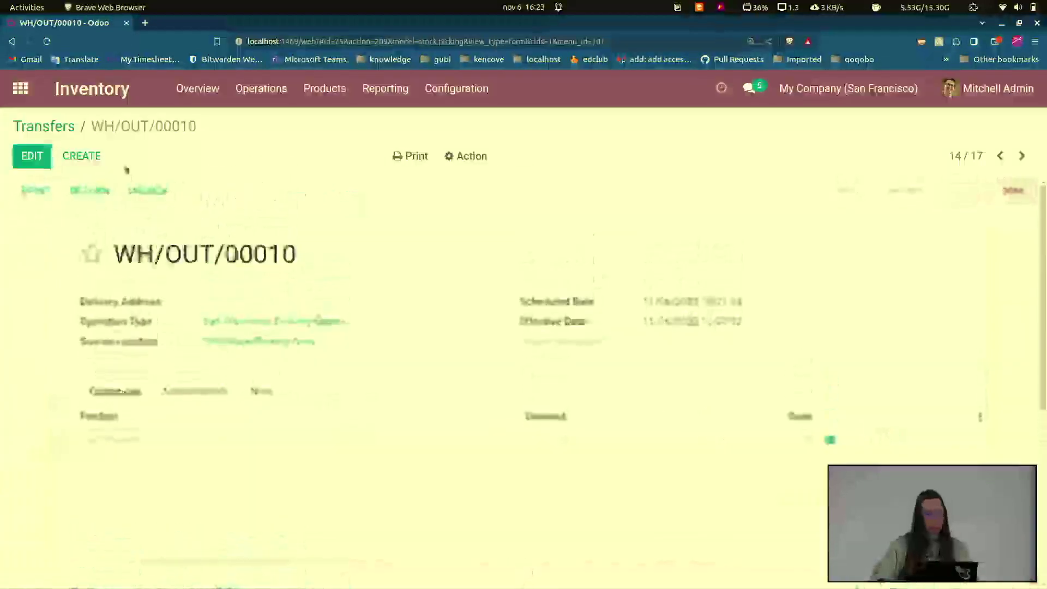
# Create and save a transfer with the operation type San Francisco: Transfer WH2 to WH1.
pyautogui.click(82, 157)
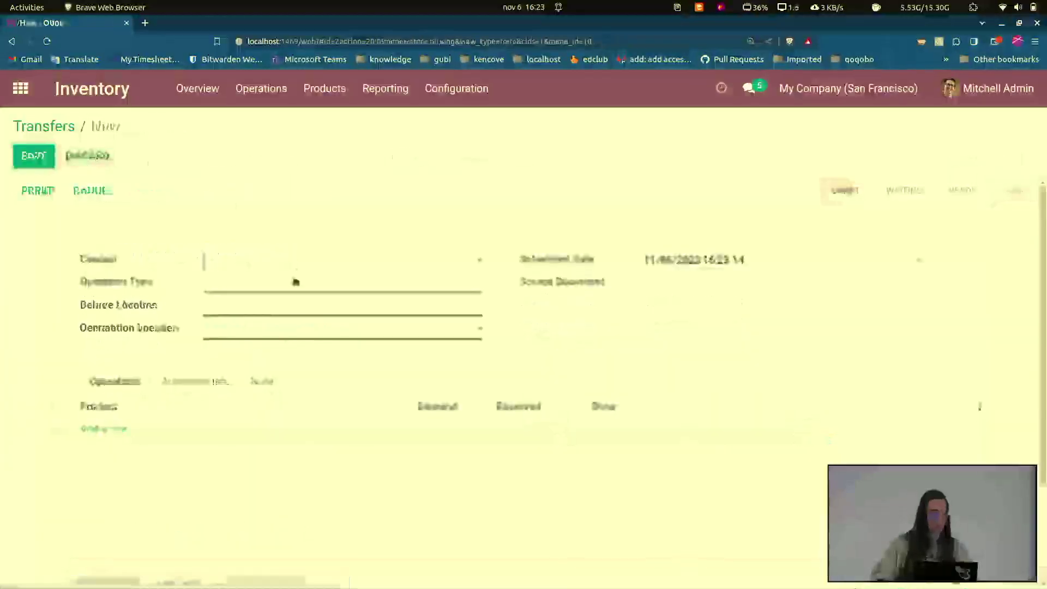
pyautogui.click(253, 296)
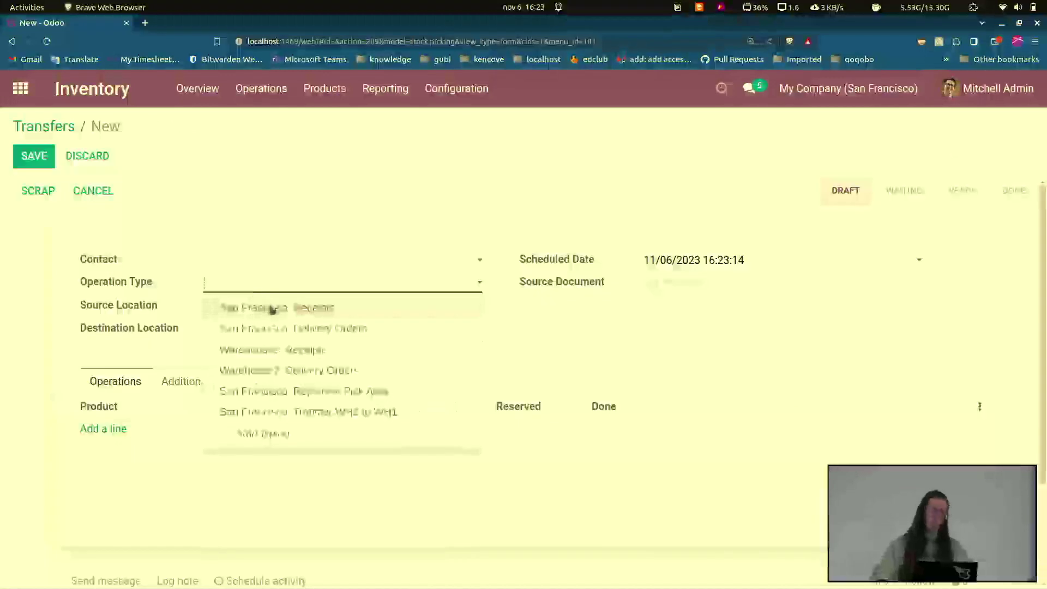
pyautogui.click(300, 413)
pyautogui.click(34, 157)
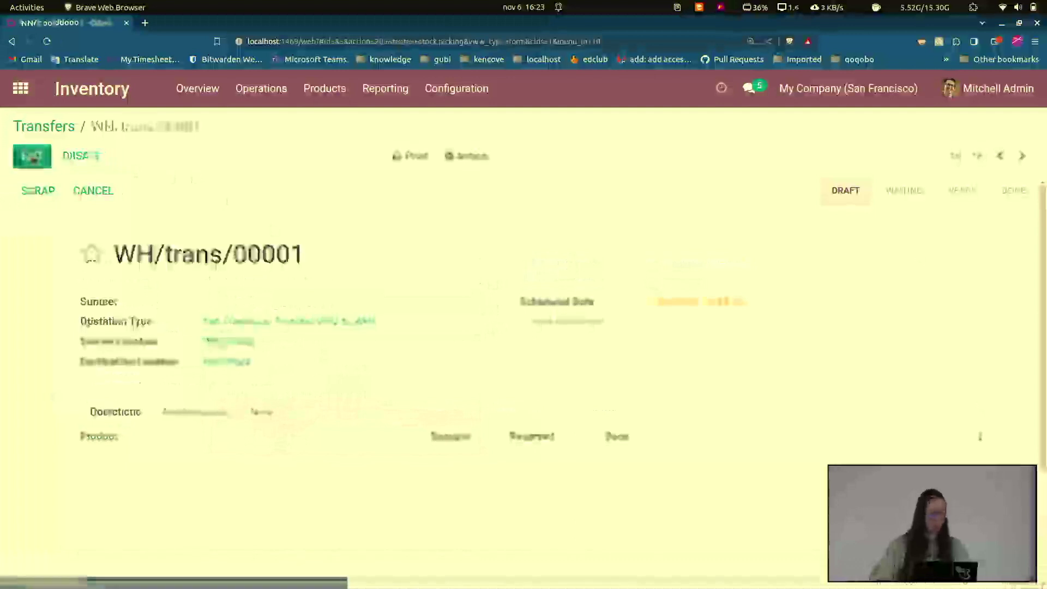
# Add Test Product with a demand of 2 to the WH2 to WH1 transfer, save it and mark it as to do.
pyautogui.click(26, 154)
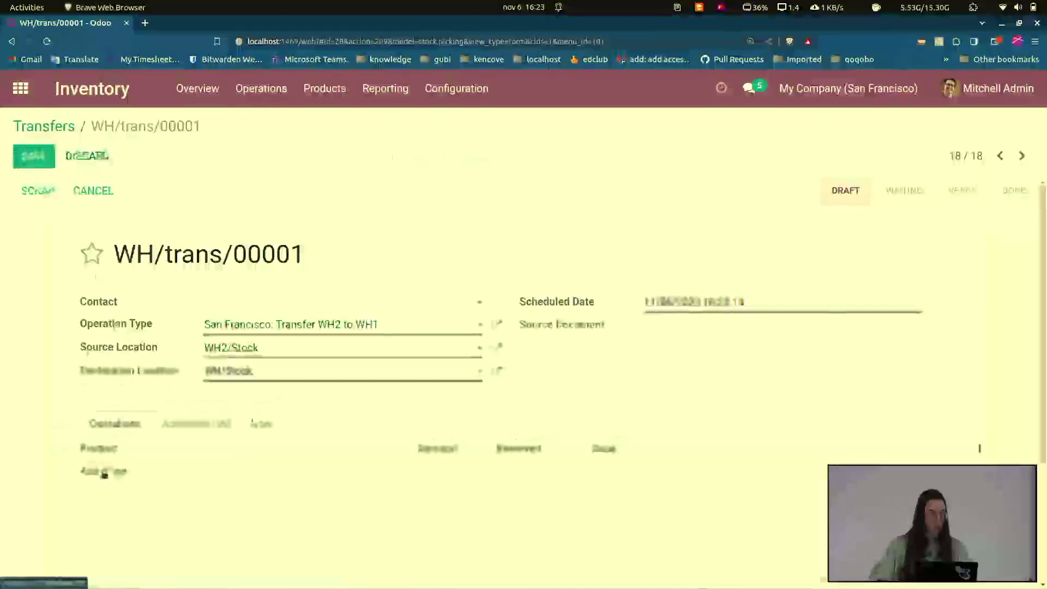
pyautogui.click(103, 470)
pyautogui.write('desk')
pyautogui.click(137, 494)
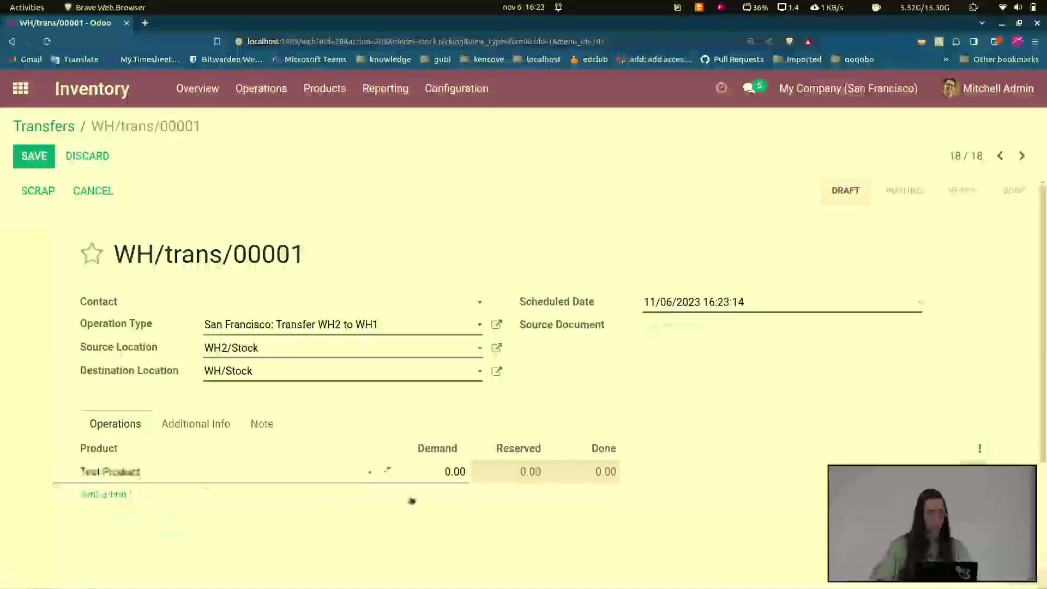
pyautogui.click(437, 473)
pyautogui.write('2')
pyautogui.click(34, 156)
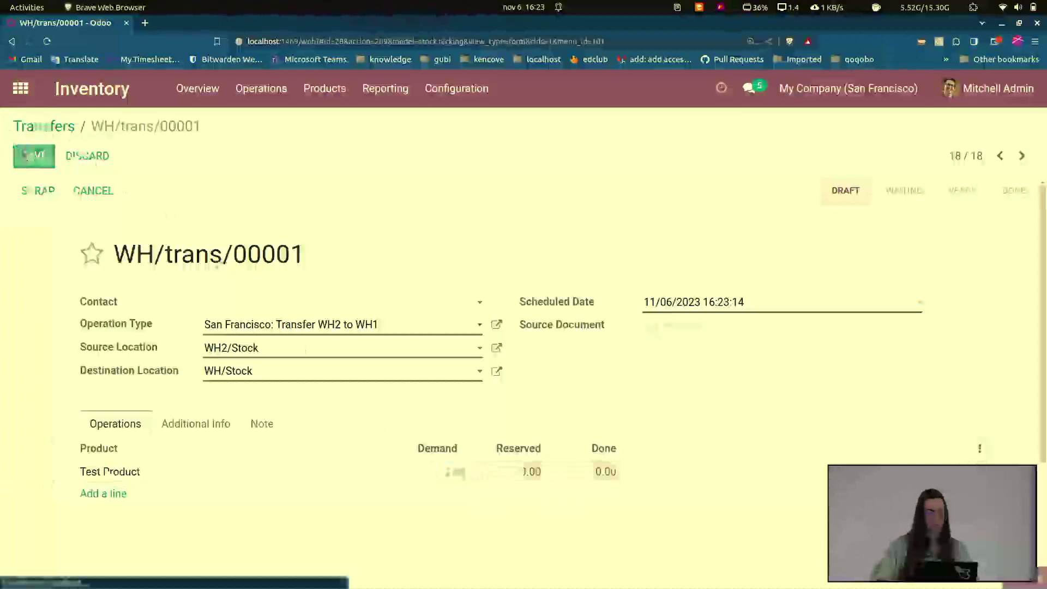
pyautogui.click(58, 191)
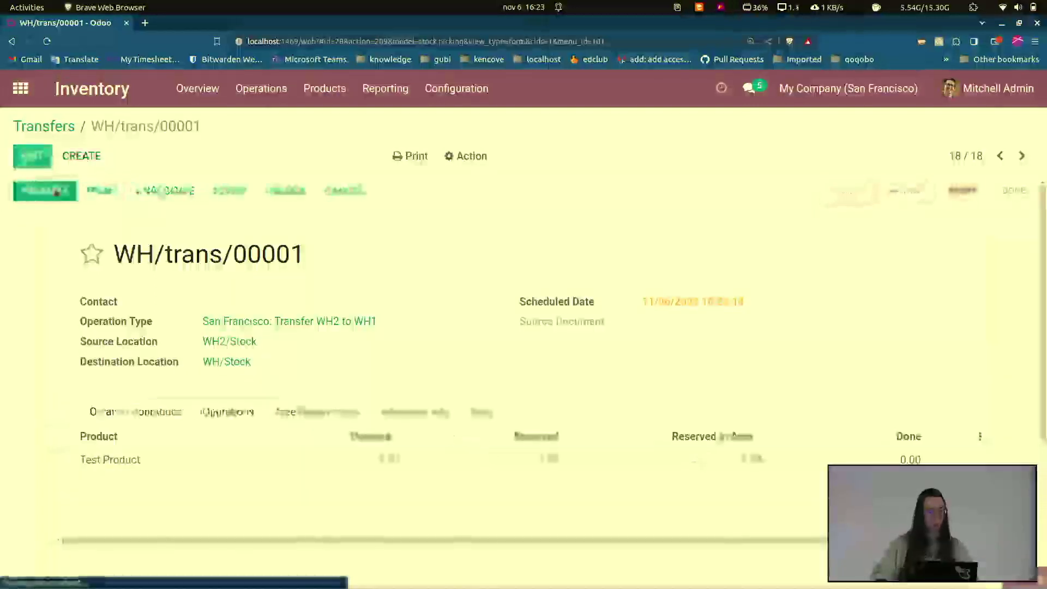
# Check the area reservations of the WH2 to WH1 transfer and validate it as an immediate transfer.
pyautogui.click(328, 412)
pyautogui.scroll(-5, 327, 404)
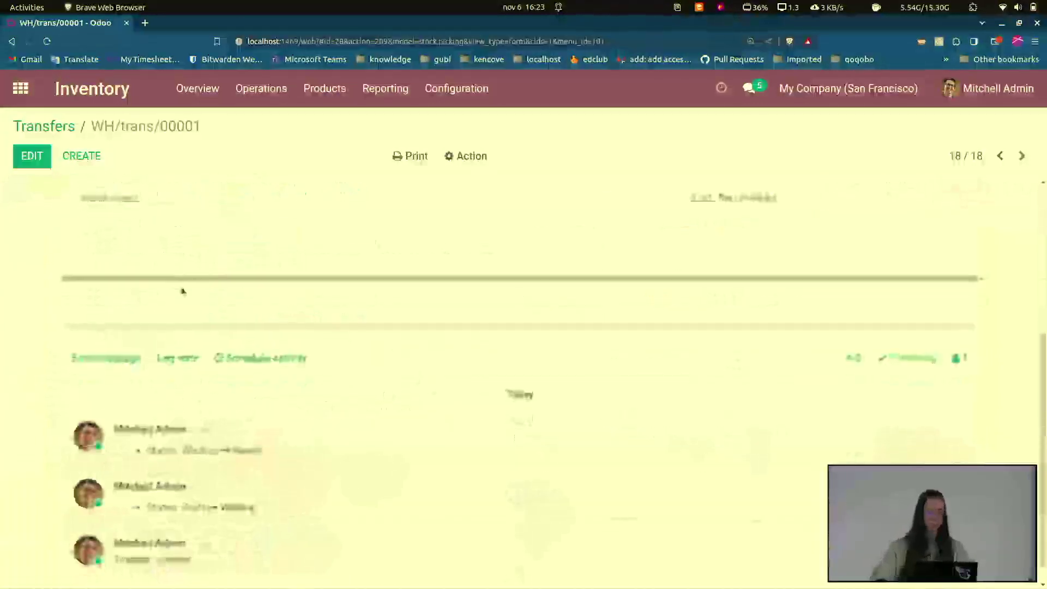
pyautogui.scroll(2, 145, 275)
pyautogui.scroll(2, 215, 275)
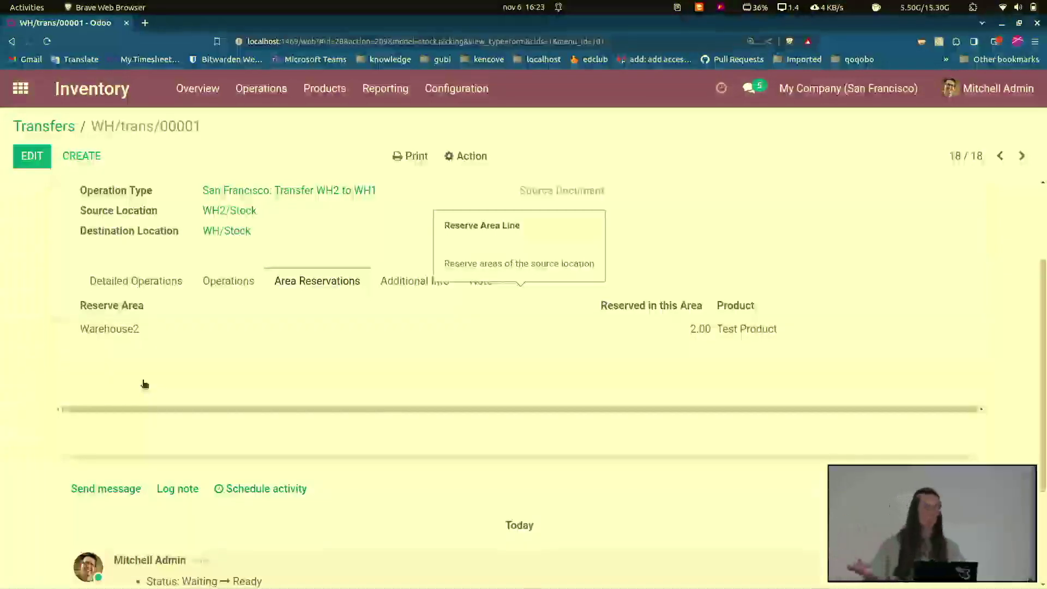
pyautogui.scroll(3, 187, 343)
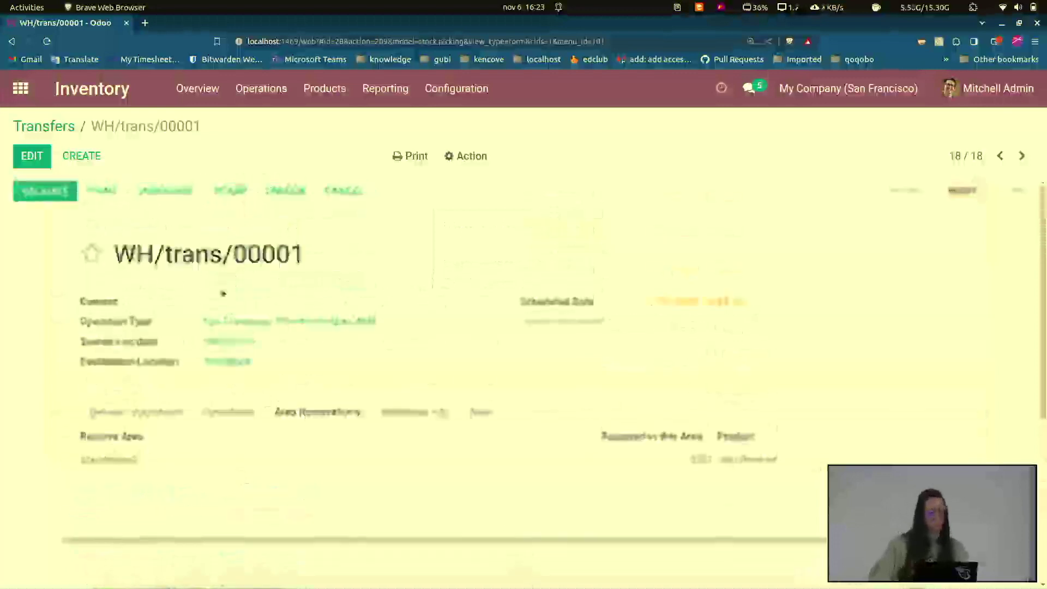
pyautogui.click(45, 191)
pyautogui.click(152, 232)
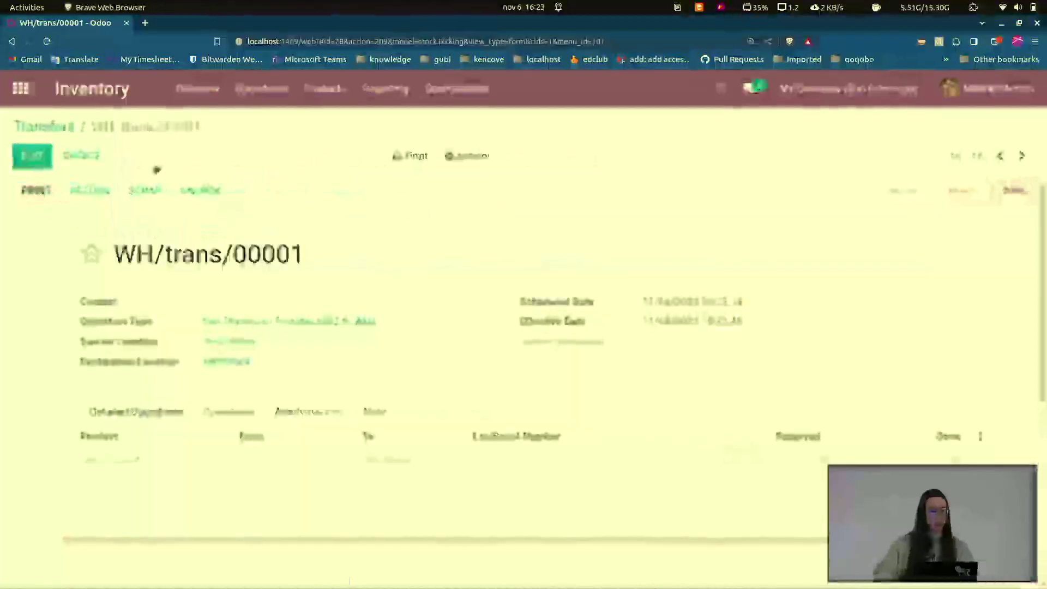
# Open delivery order WH/OUT/00011 and examine how much Test Product is reserved in each reserve area.
pyautogui.click(65, 129)
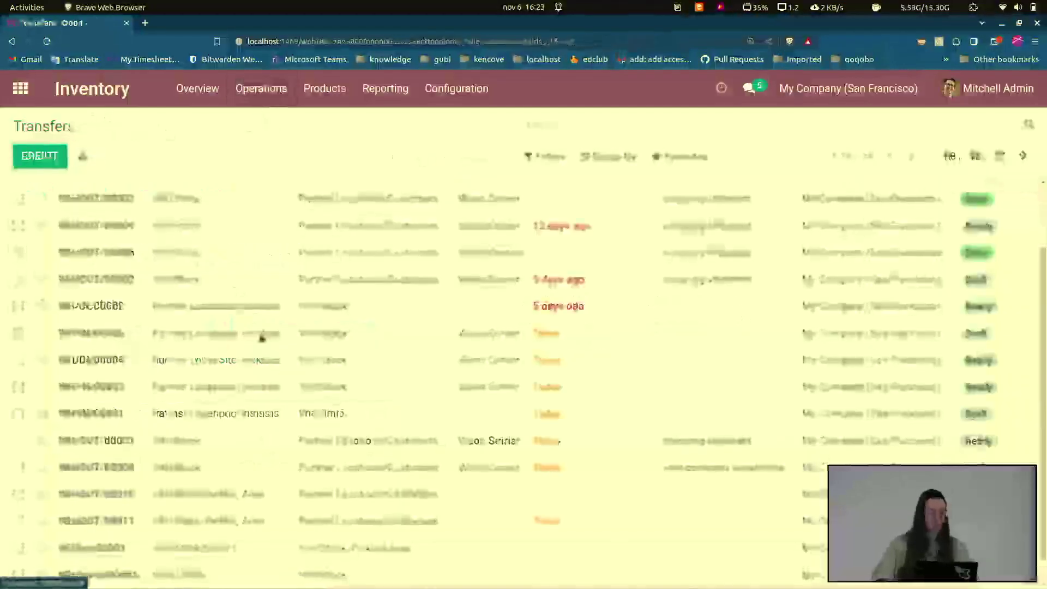
pyautogui.click(183, 495)
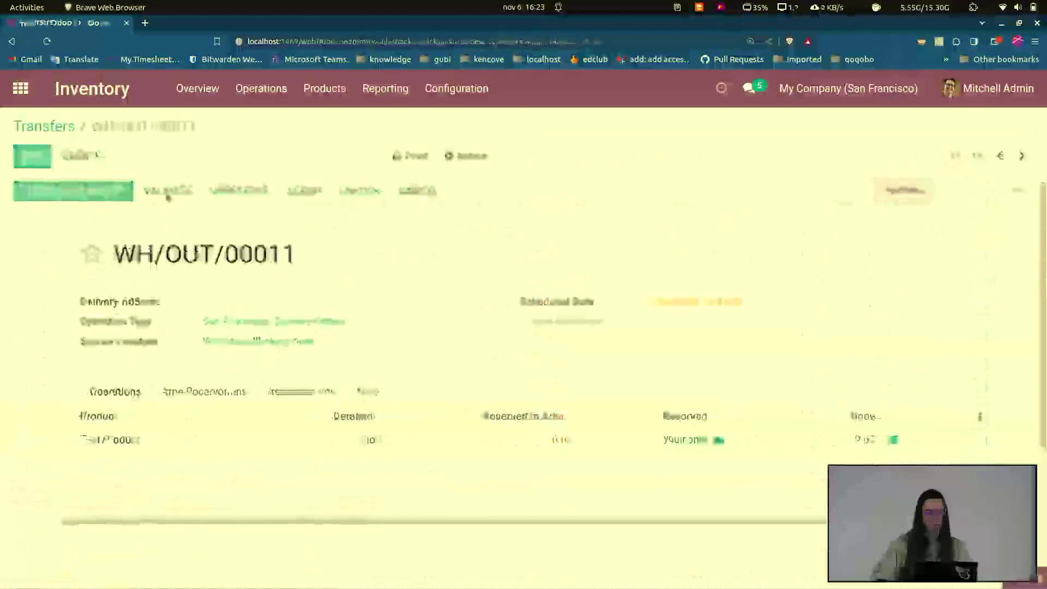
pyautogui.click(204, 392)
pyautogui.scroll(-4, 698, 415)
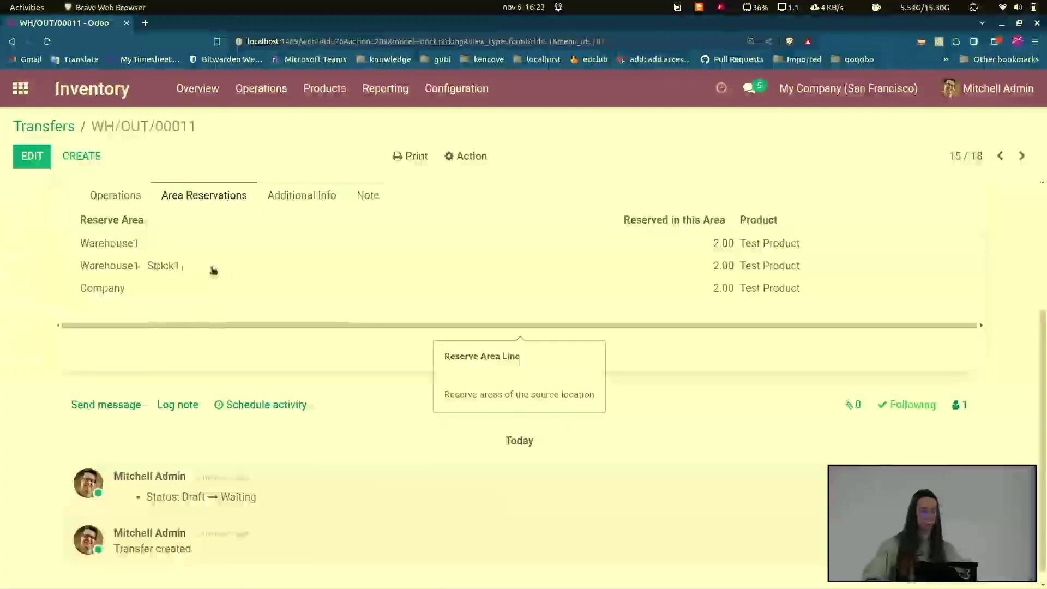
pyautogui.hotkey('alt', 'Tab')
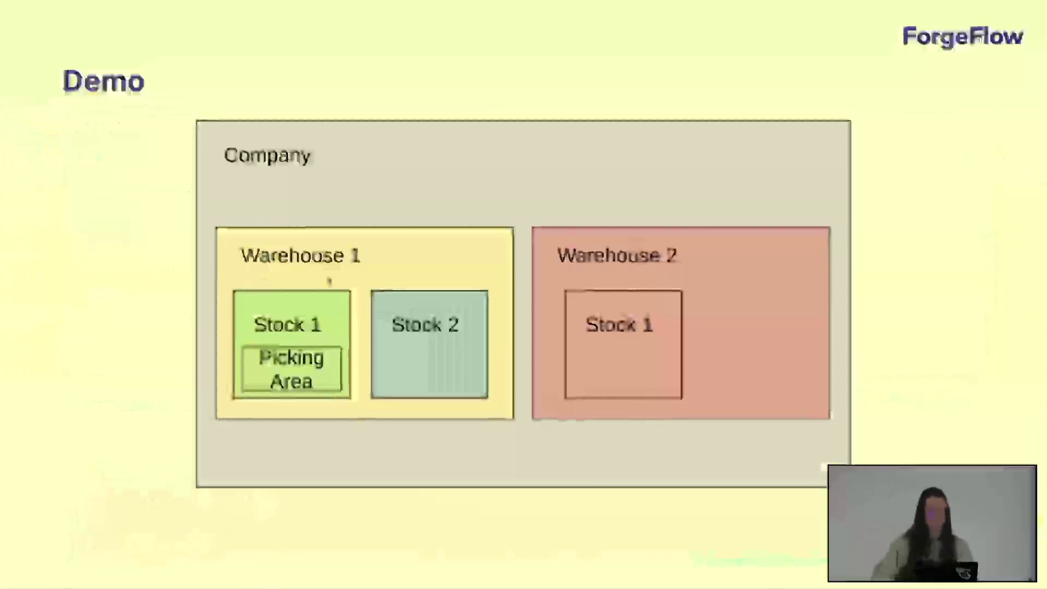
pyautogui.press('Right')
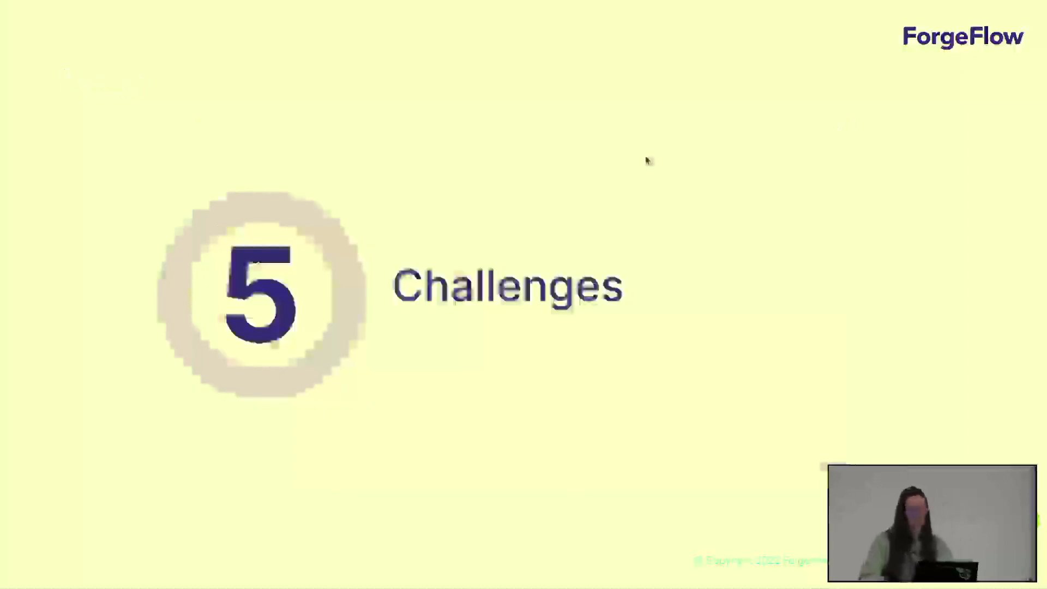
pyautogui.press('Right')
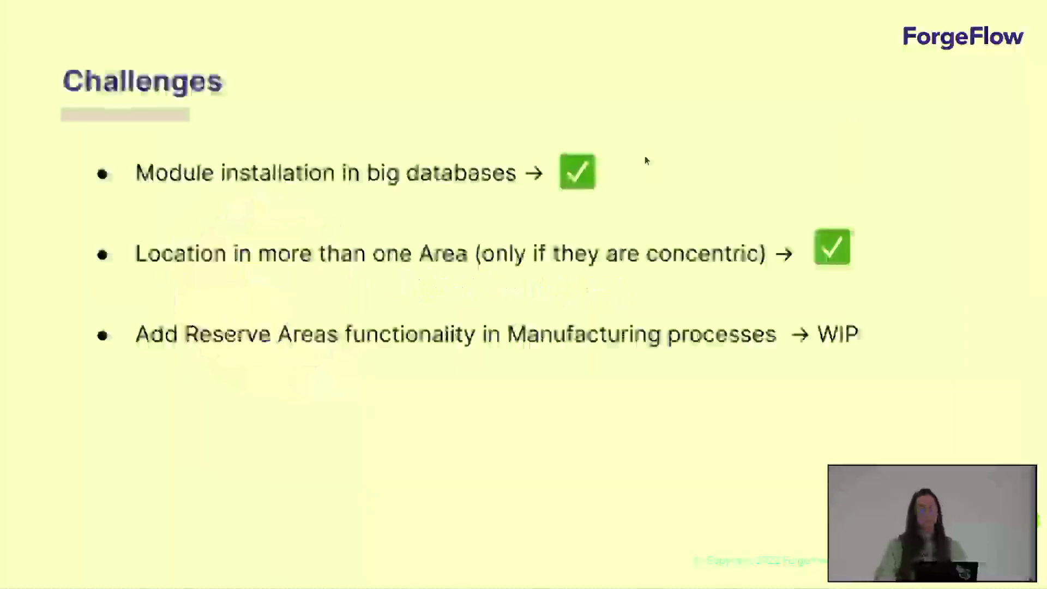